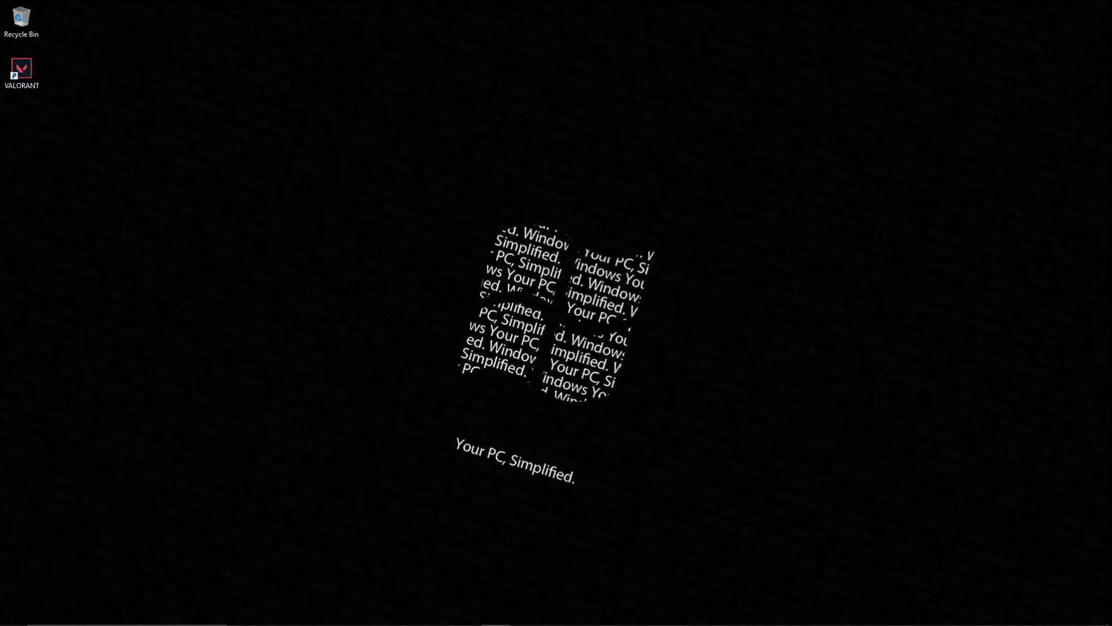
Step: Switch to the Chrome window that shows the Da Hood Roblox page
mouse_move(325, 614)
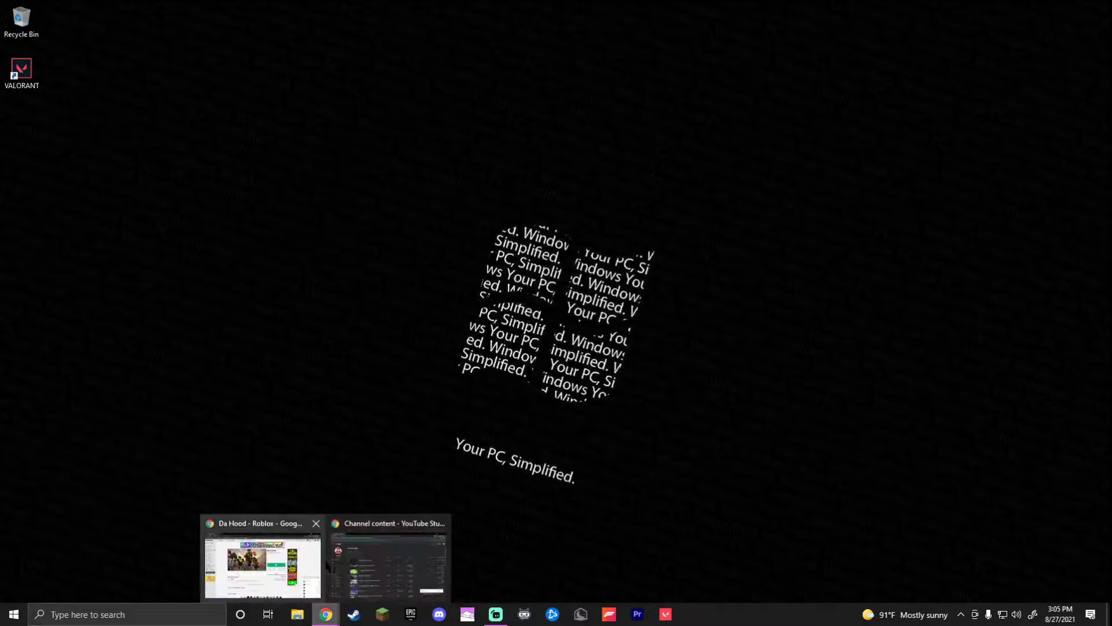
left_click(282, 560)
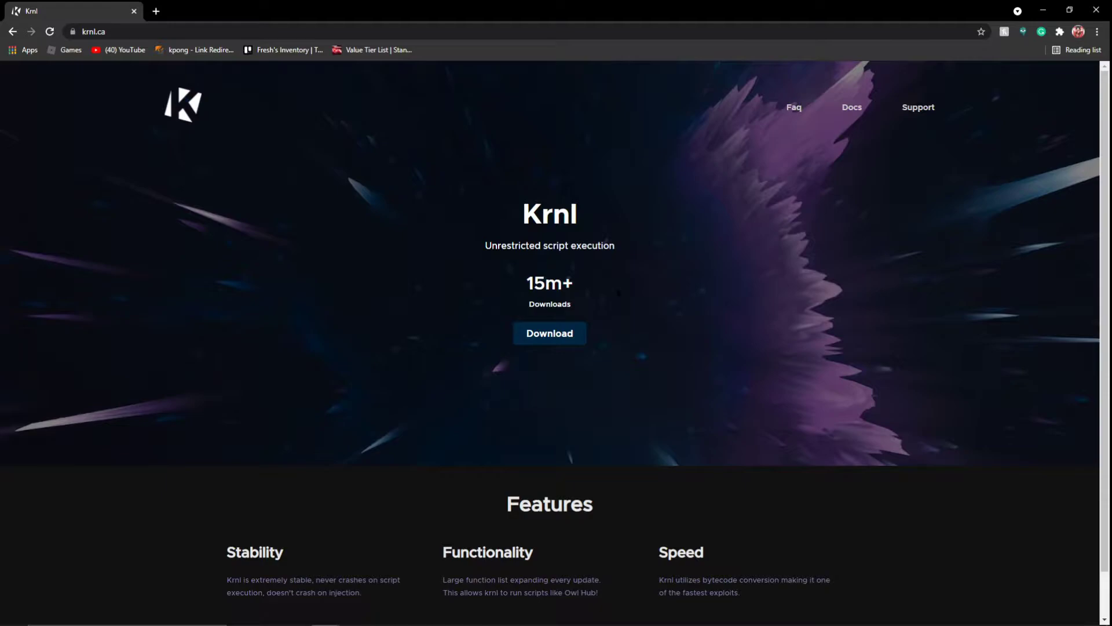
Step: Search the Downloads folder for existing "krnl" files, and close the folder window
mouse_move(241, 619)
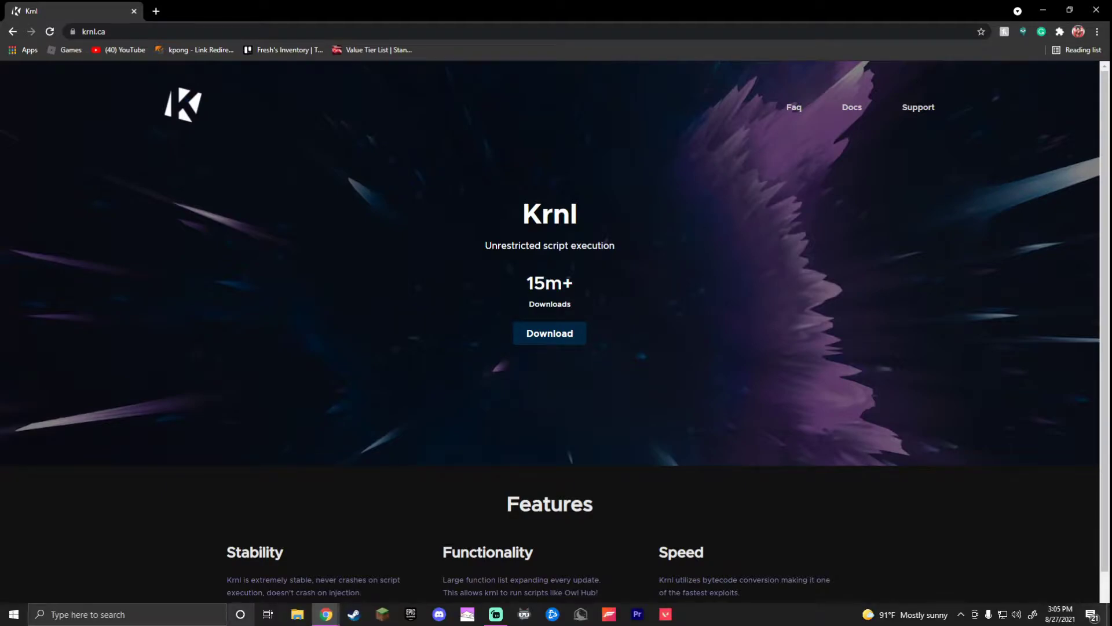
left_click(299, 615)
left_click(46, 335)
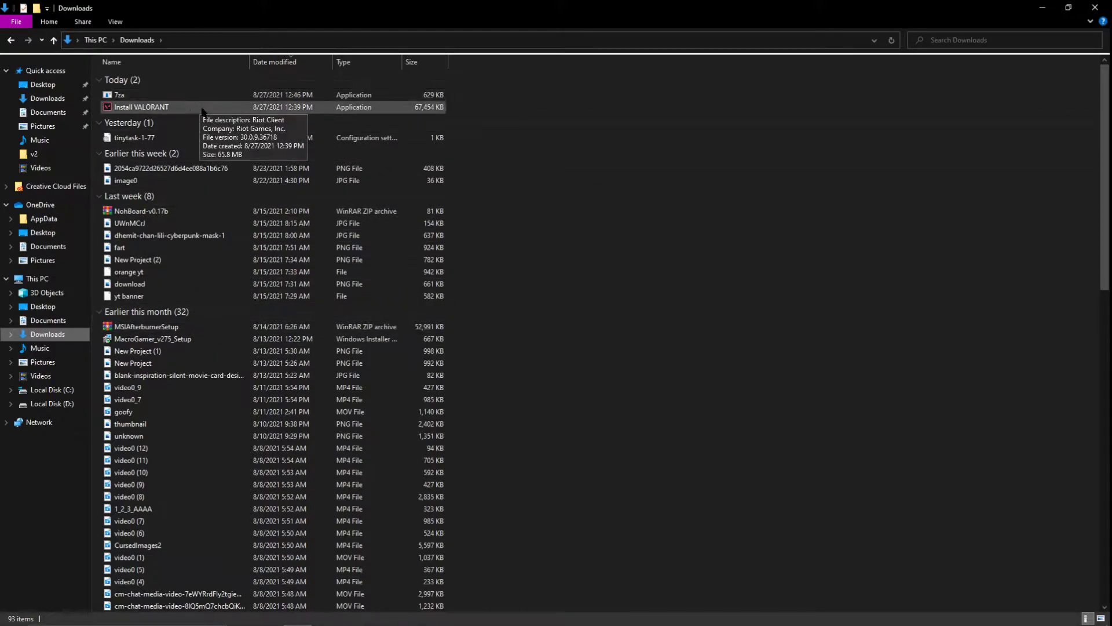
scroll(208, 267, "down", 5)
scroll(209, 267, "up", 5)
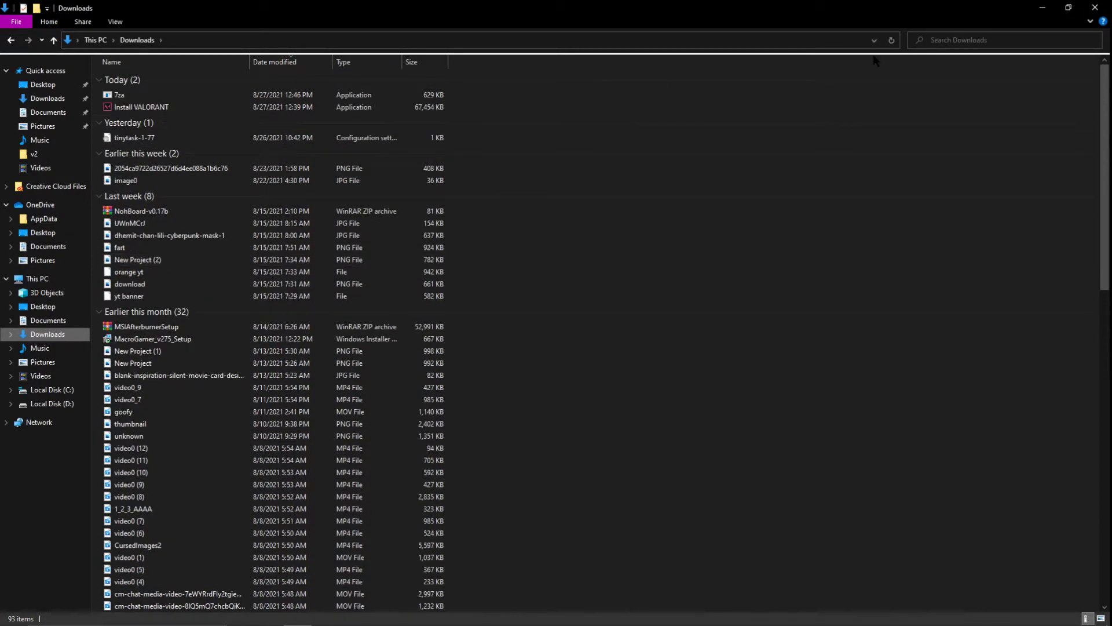
left_click(957, 40)
type("krnl")
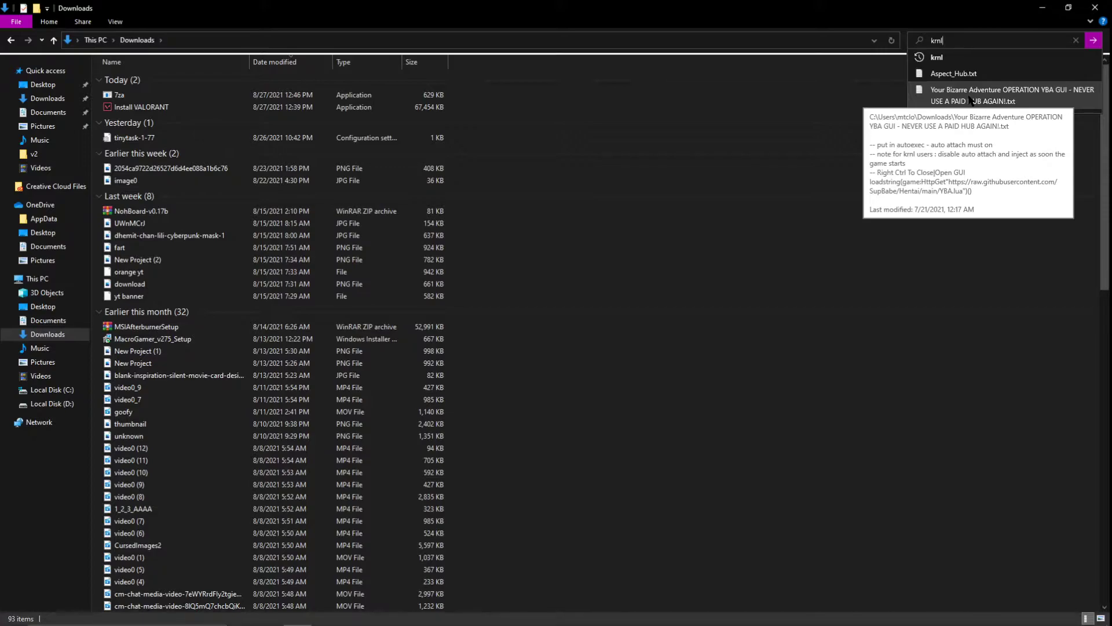
left_click(1094, 8)
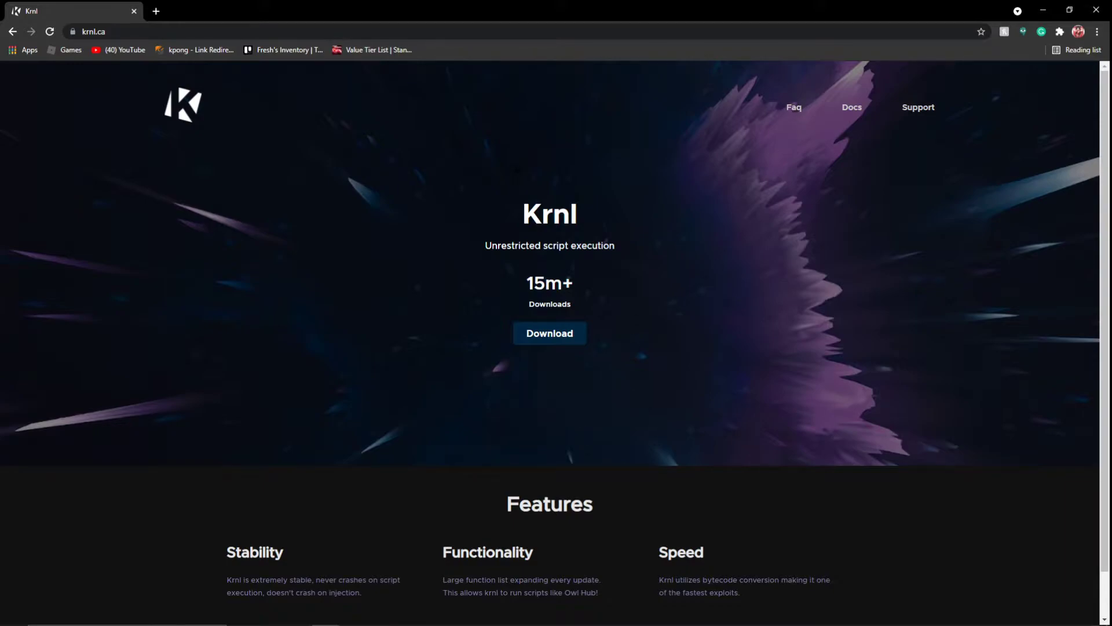
Step: Download the KRNL bootstrapper from krnl.ca and check the options for the blocked file
left_click(558, 340)
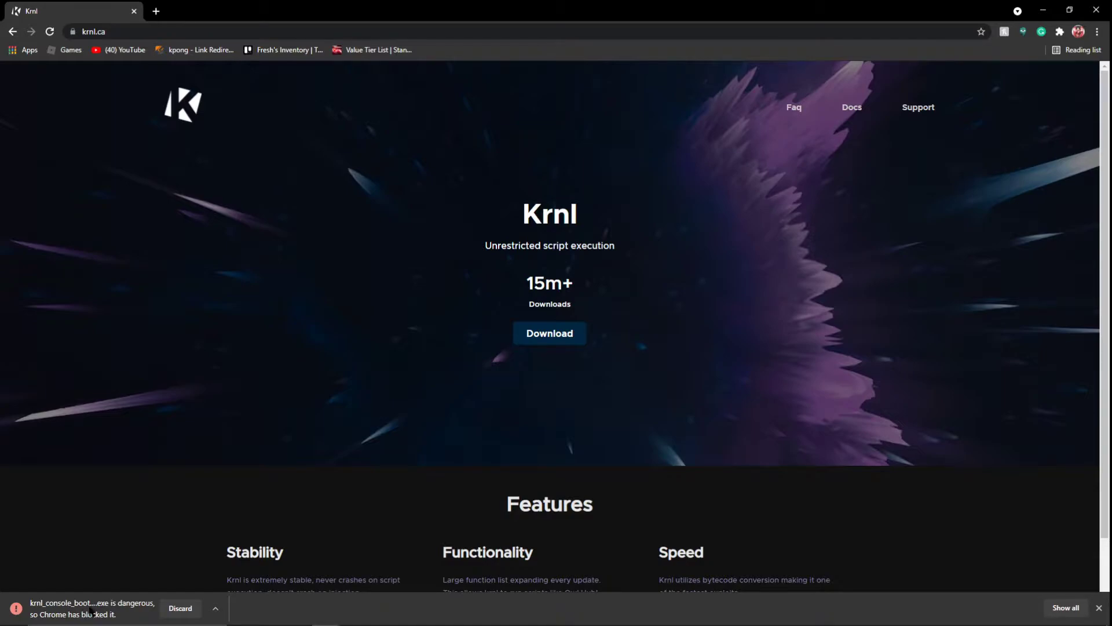
left_click(215, 609)
left_click(215, 608)
left_click(216, 608)
left_click(1097, 32)
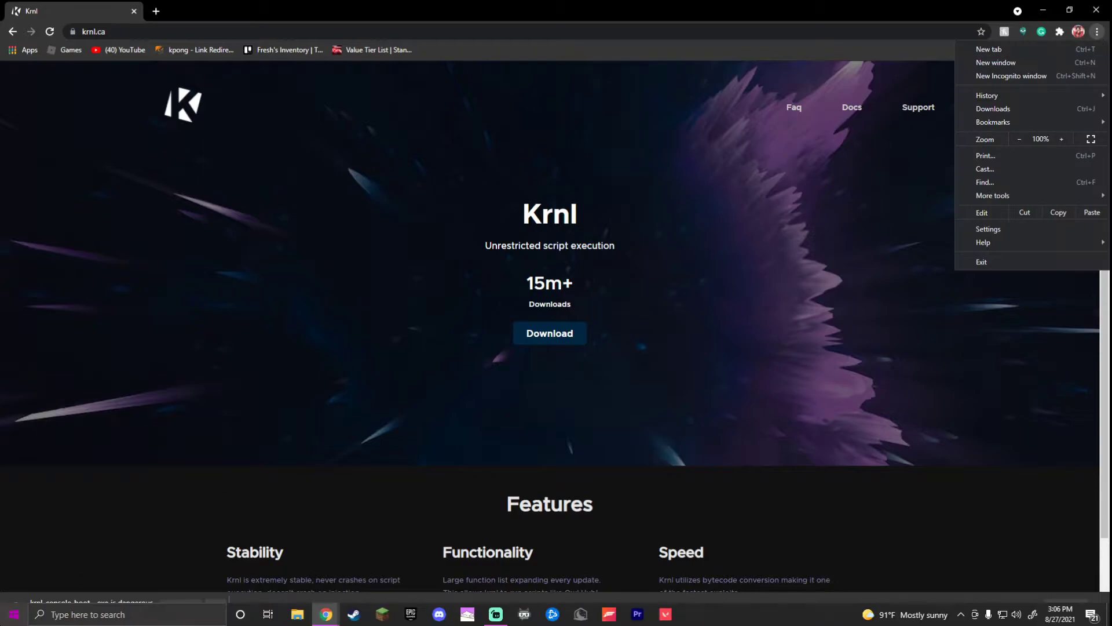
Step: Turn off virus protection in the Virus & threat protection settings of Windows Security and dismiss the notification
left_click(14, 614)
left_click(15, 562)
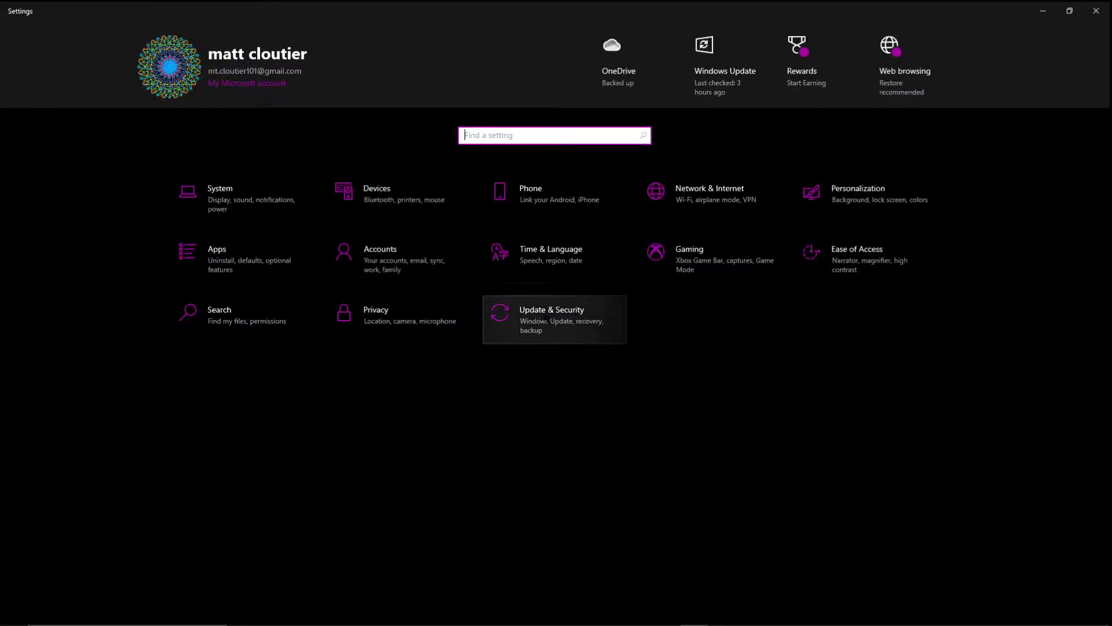
left_click(554, 317)
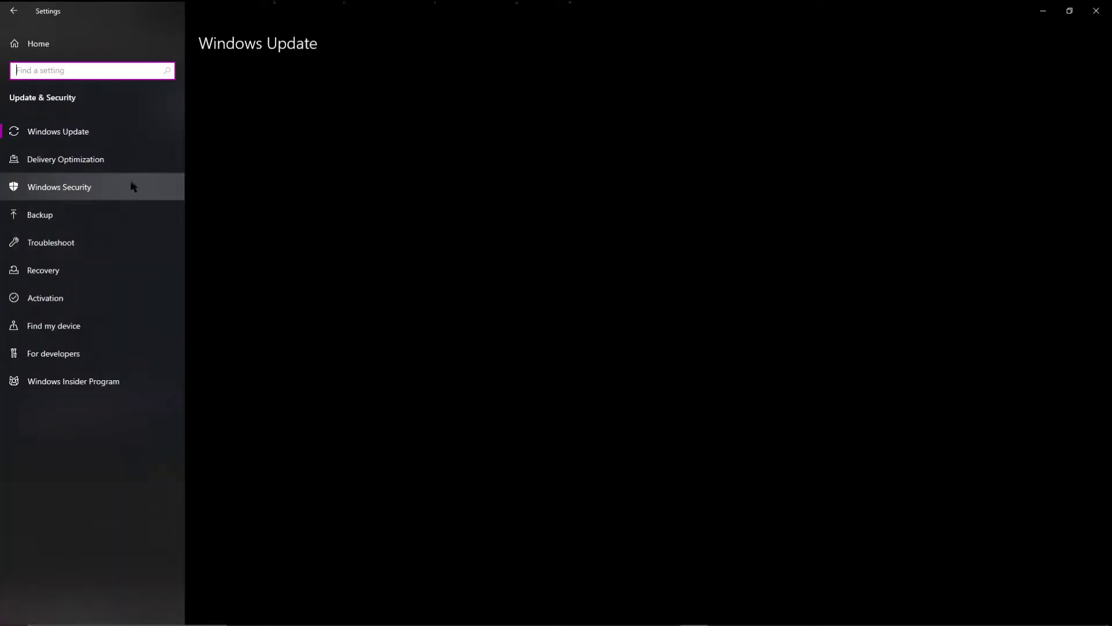
left_click(112, 187)
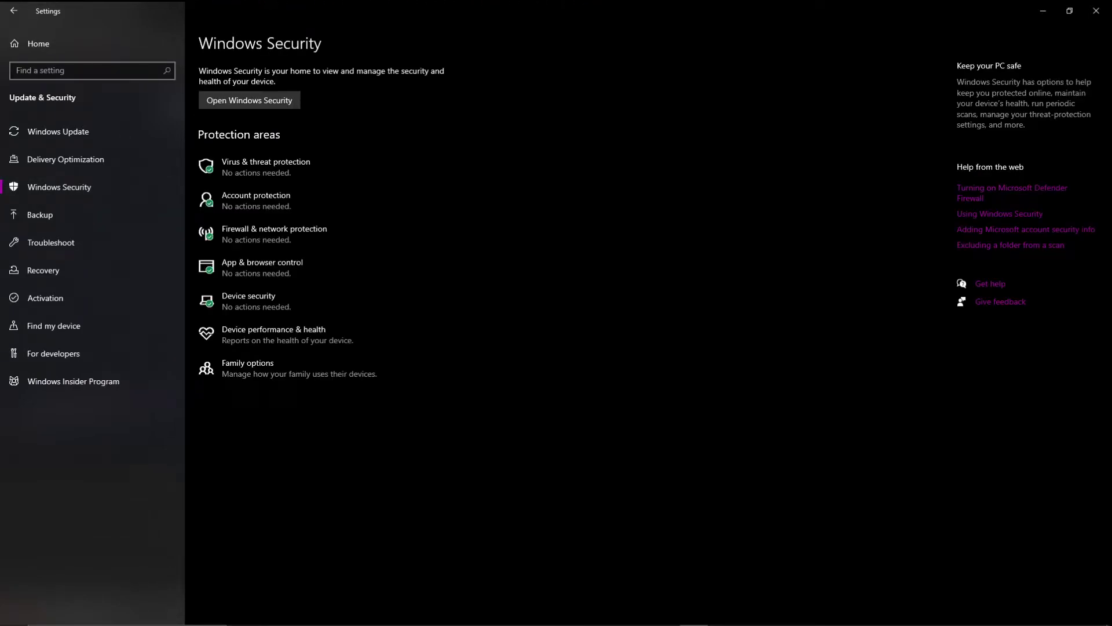
left_click(277, 102)
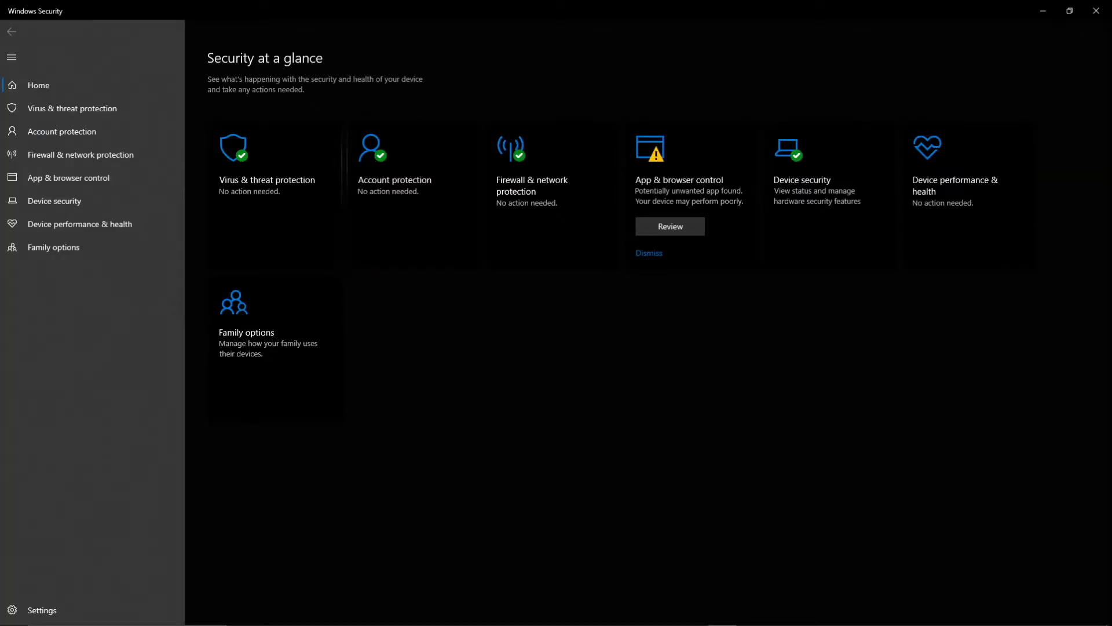
left_click(67, 109)
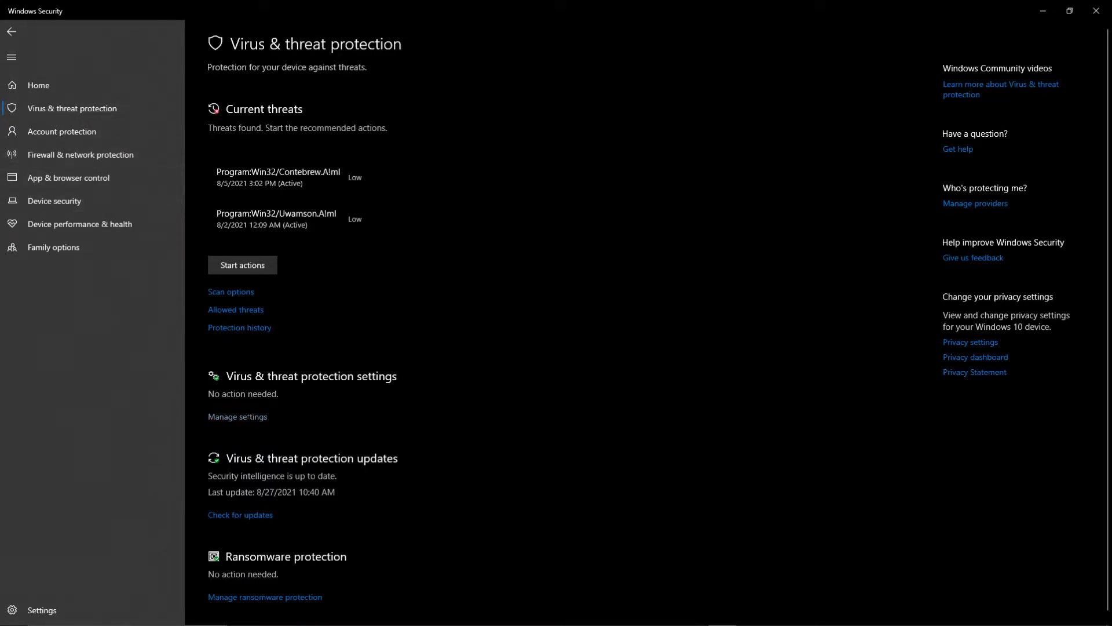
left_click(238, 417)
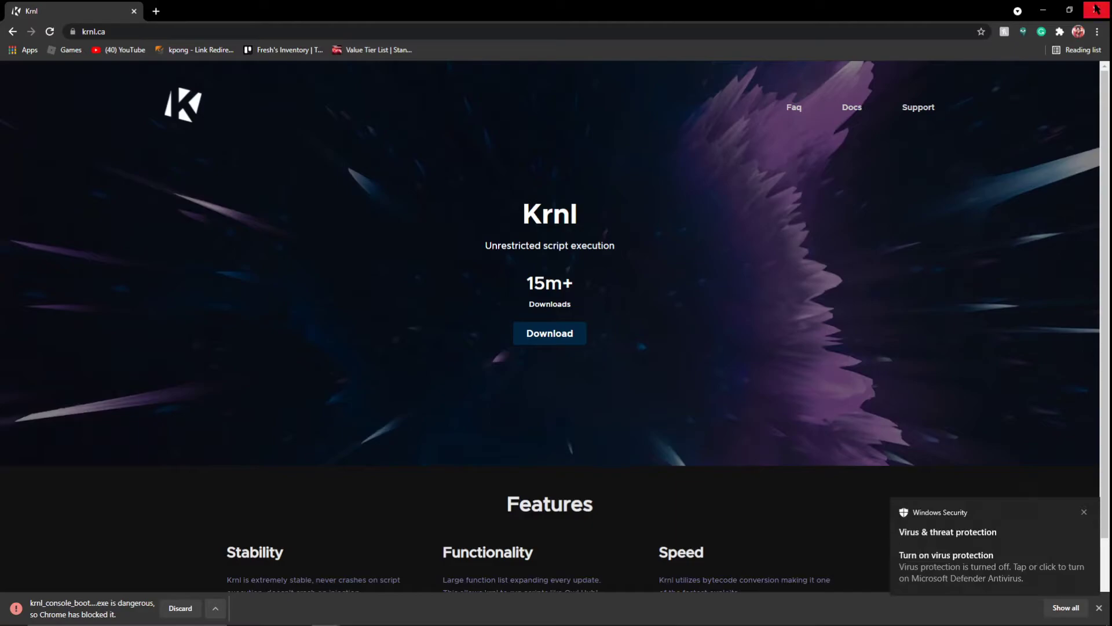
left_click(1085, 512)
Step: Open Chrome's download list and keep the blocked krnl_console_bootstrapper.exe file
left_click(1097, 31)
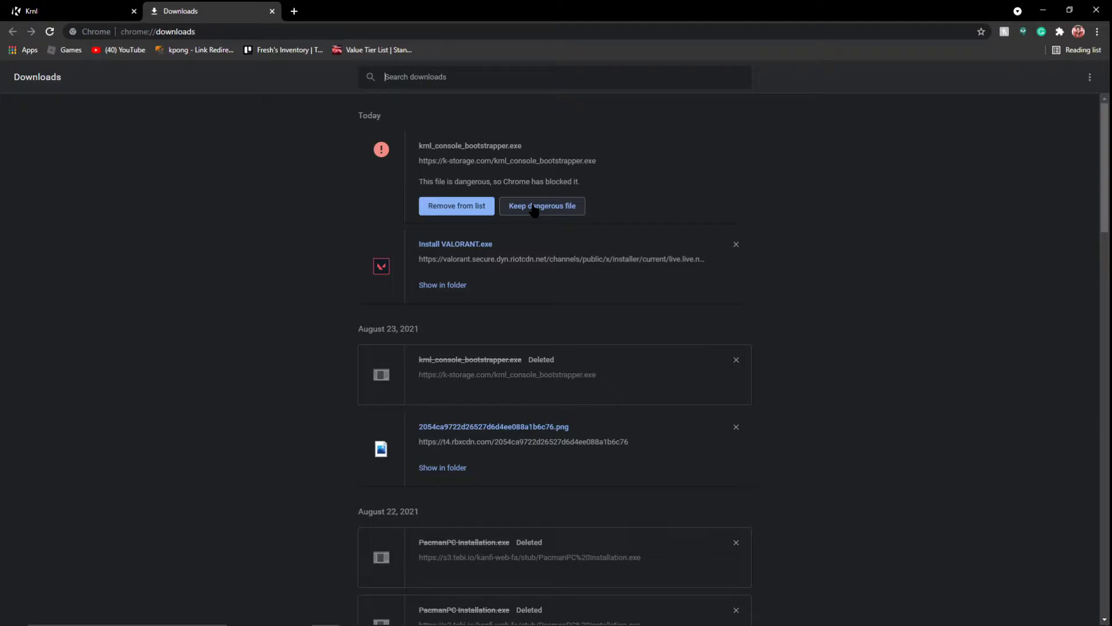
left_click(534, 208)
left_click(600, 124)
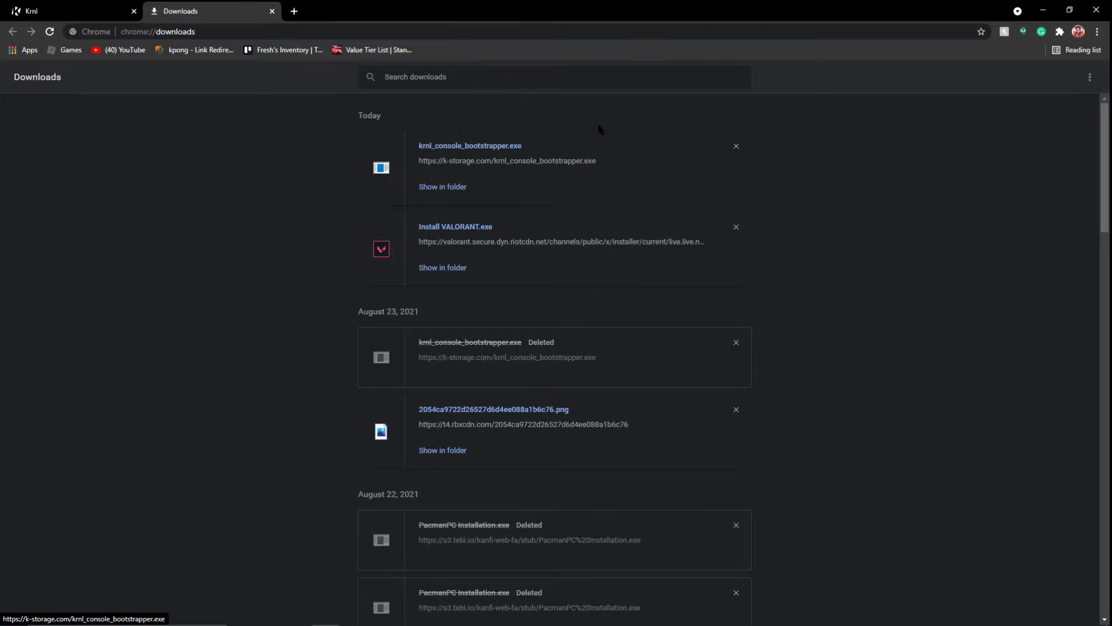
Step: Show krnl_console_bootstrapper in its folder, run it to install the KRNL files, and exit its console
left_click(451, 186)
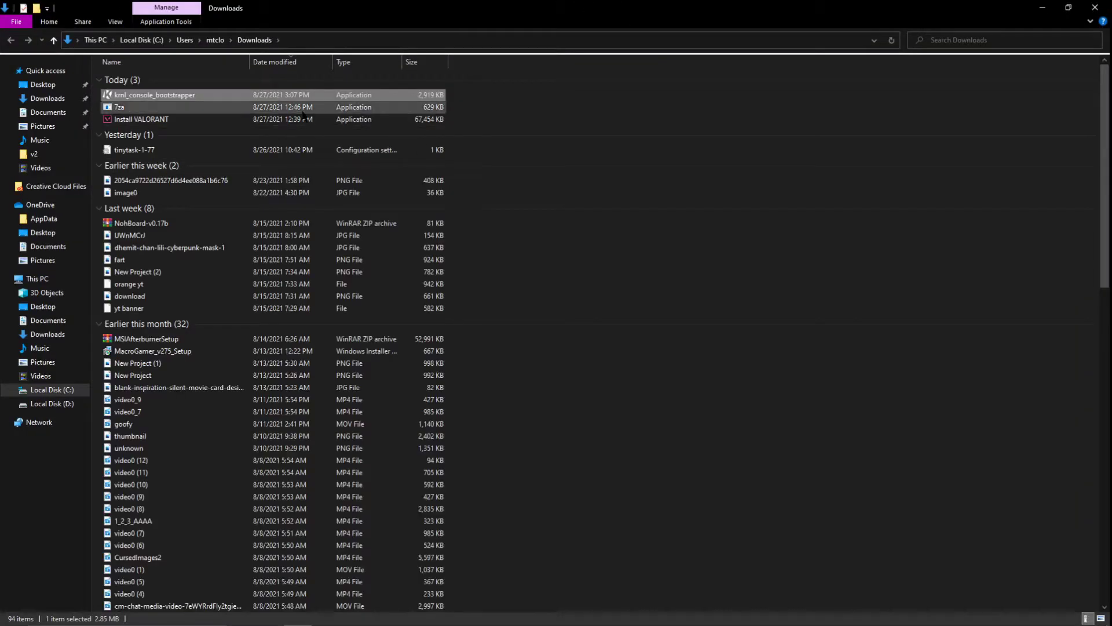
double_click(139, 95)
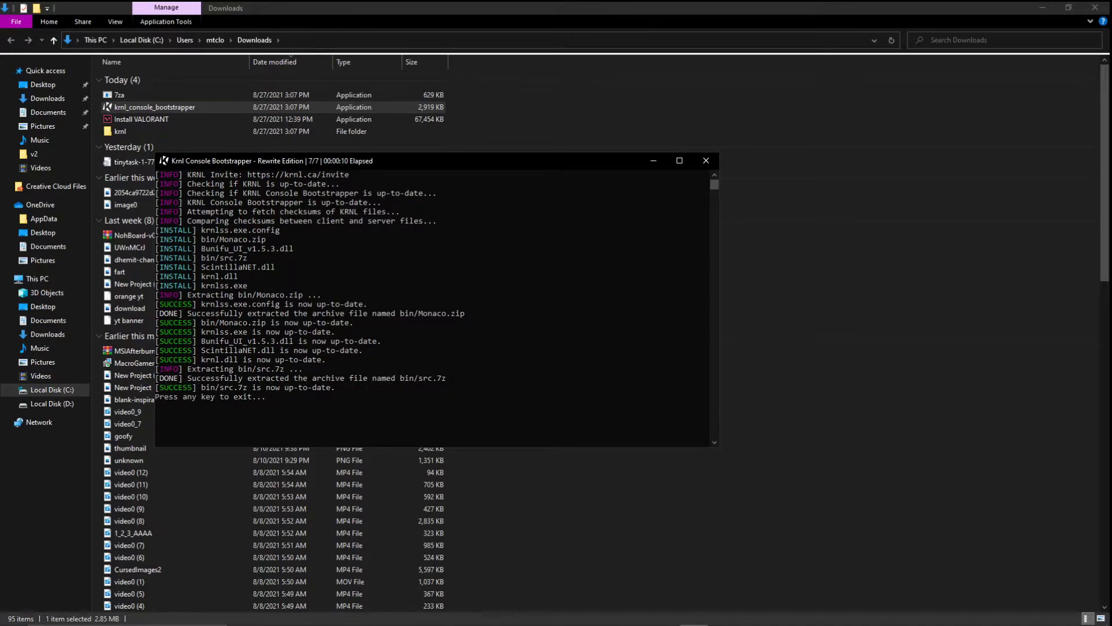
key("Return")
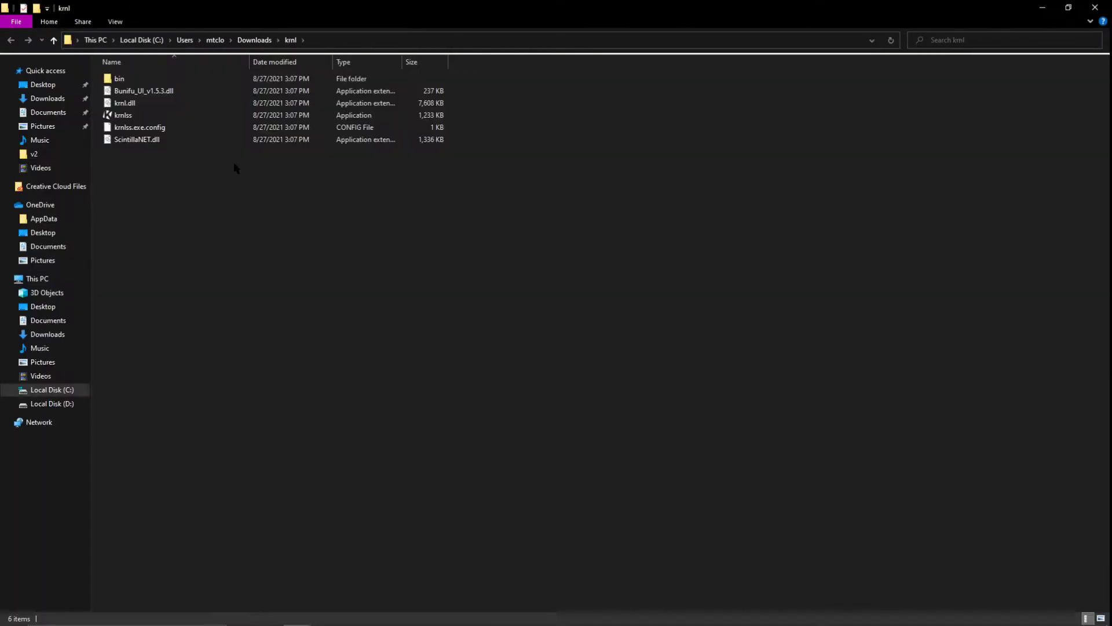
Step: Close the surplus folder windows and launch krnlss from the krnl folder
left_click(1095, 7)
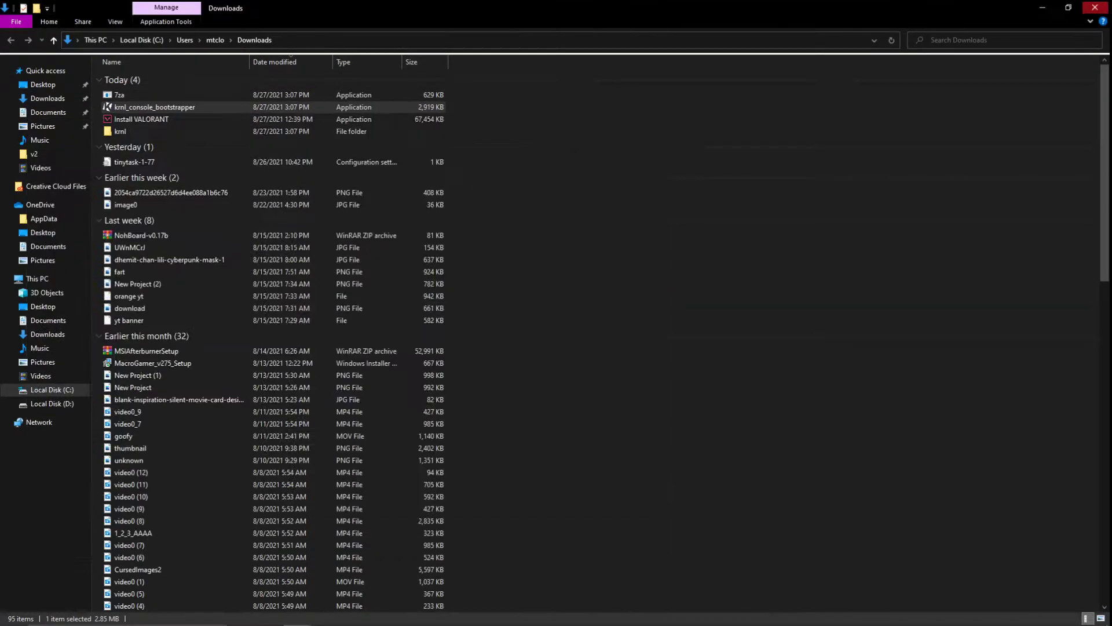
left_click(1095, 7)
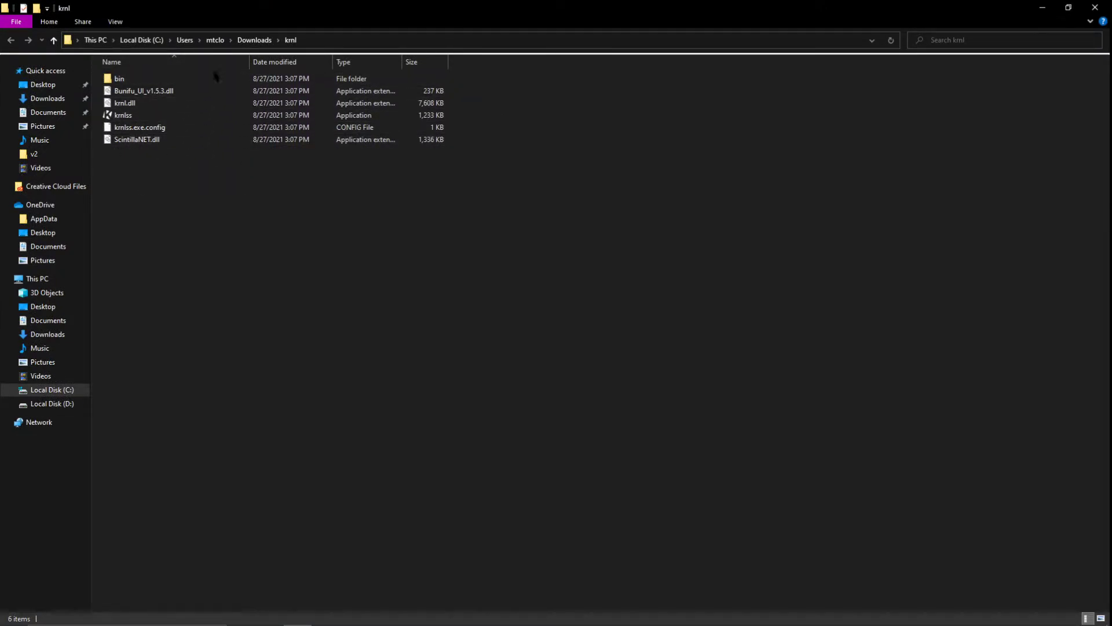
double_click(116, 118)
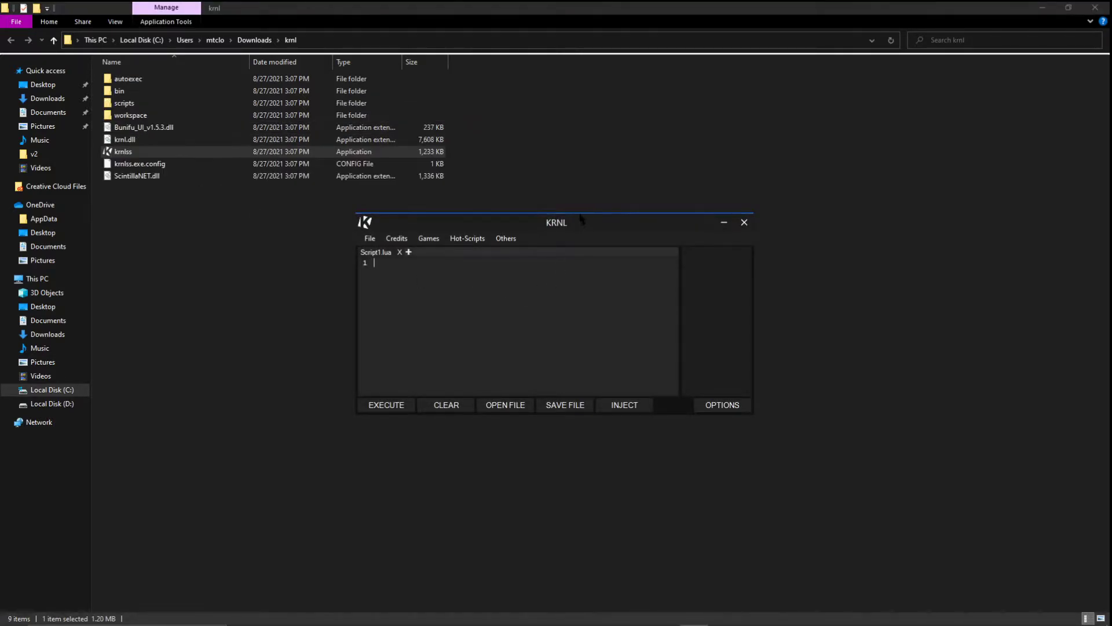
Step: Move the KRNL window clear of the file list, look inside the scripts folder, and close the folder window
left_click_drag(581, 218, 566, 234)
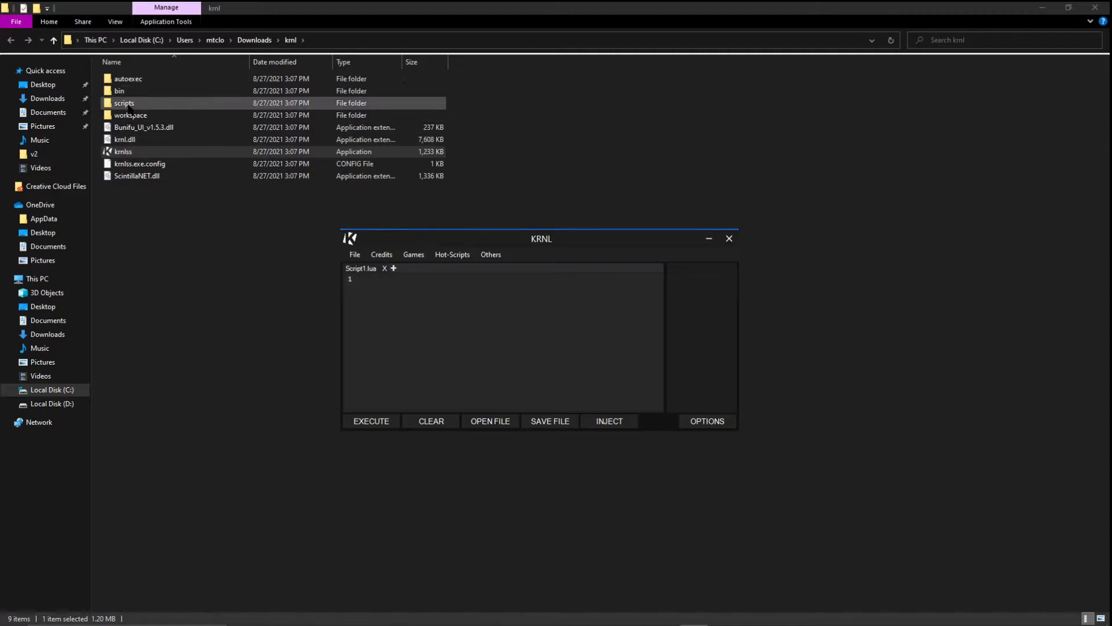
double_click(124, 103)
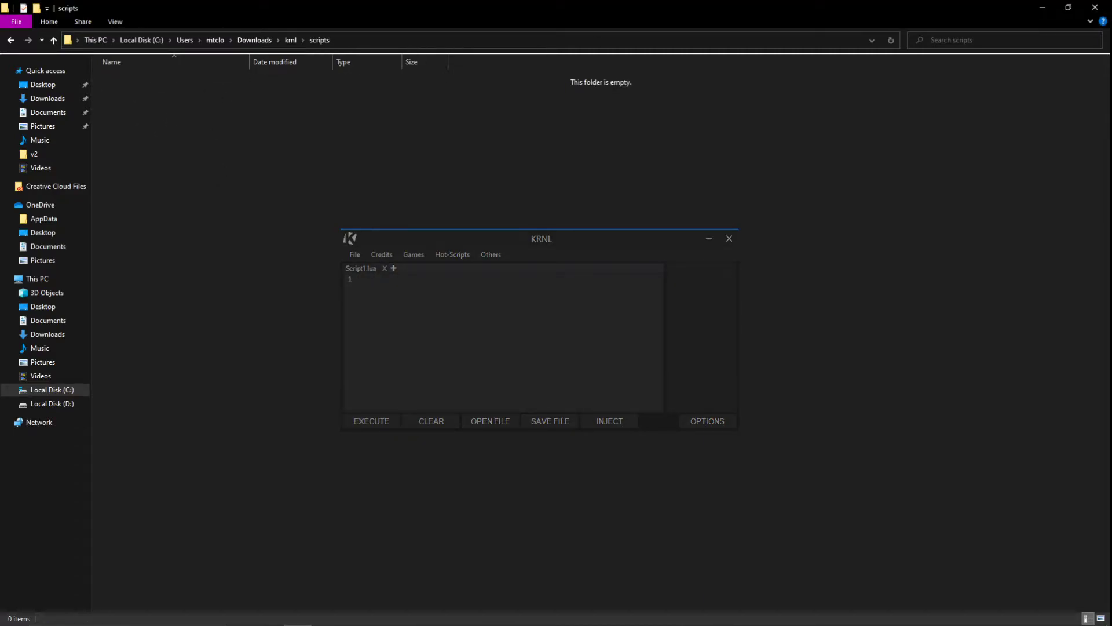
left_click(1095, 7)
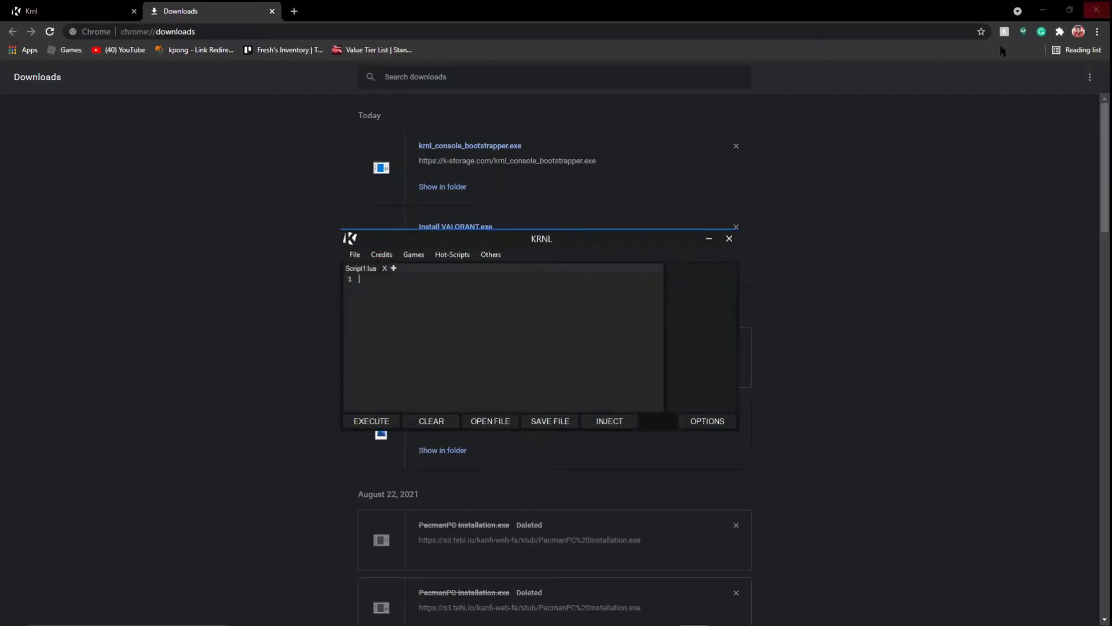
Step: Browse the Lua scripts in Documents from KRNL's open-file dialog, and cancel without opening one
left_click(491, 424)
scroll(589, 392, "down", 10)
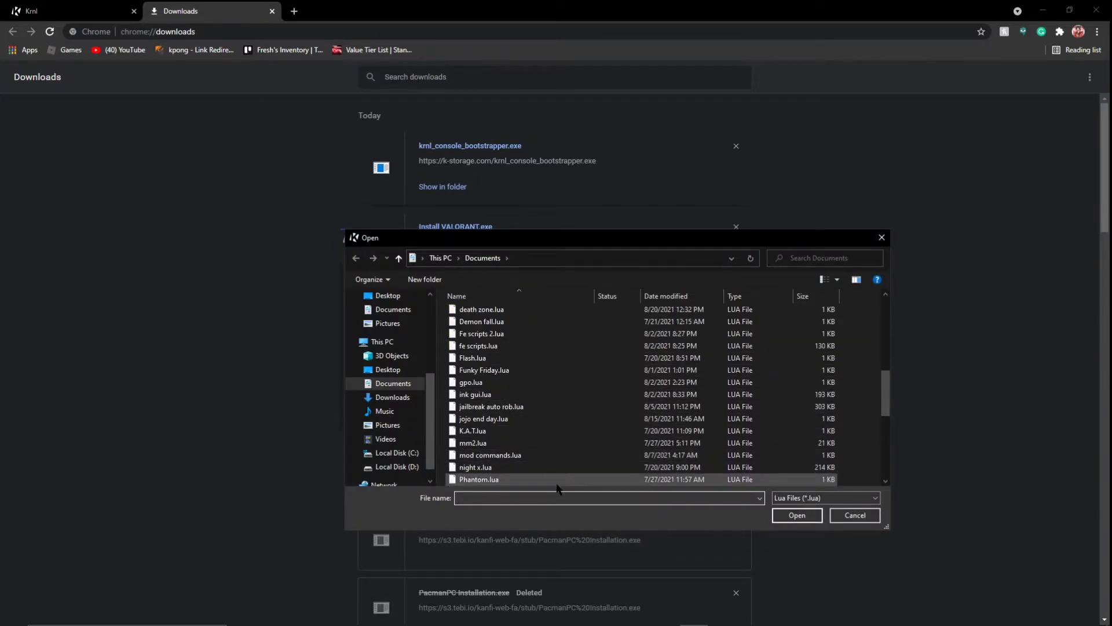
scroll(553, 452, "down", 6)
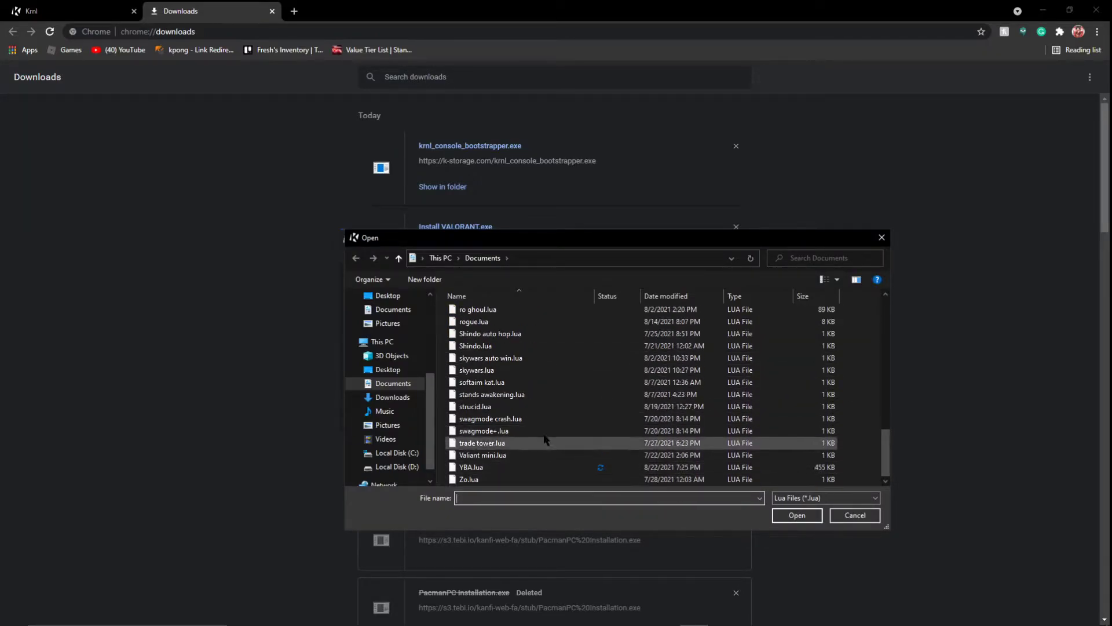
left_click(855, 515)
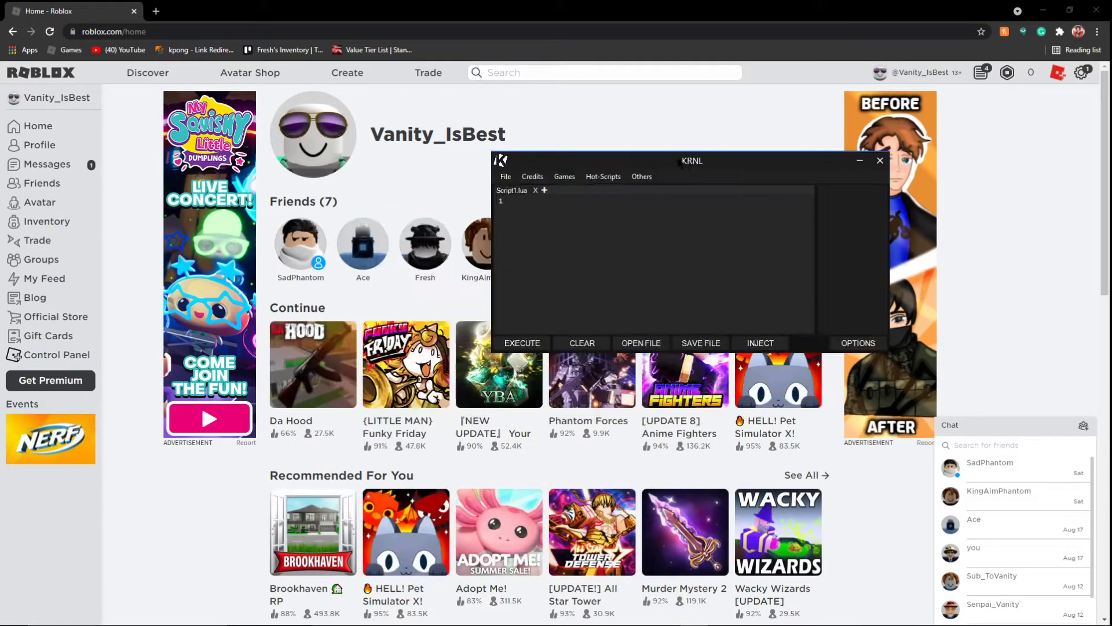
Step: Open the Funky Friday game page on Roblox and launch the game
mouse_move(378, 317)
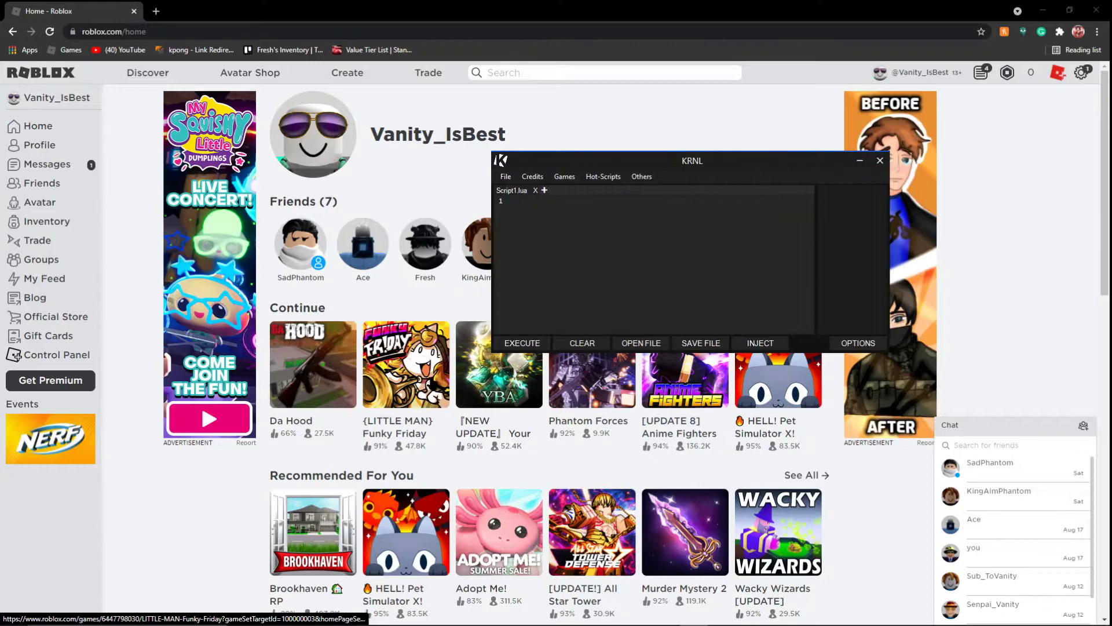
left_click(406, 364)
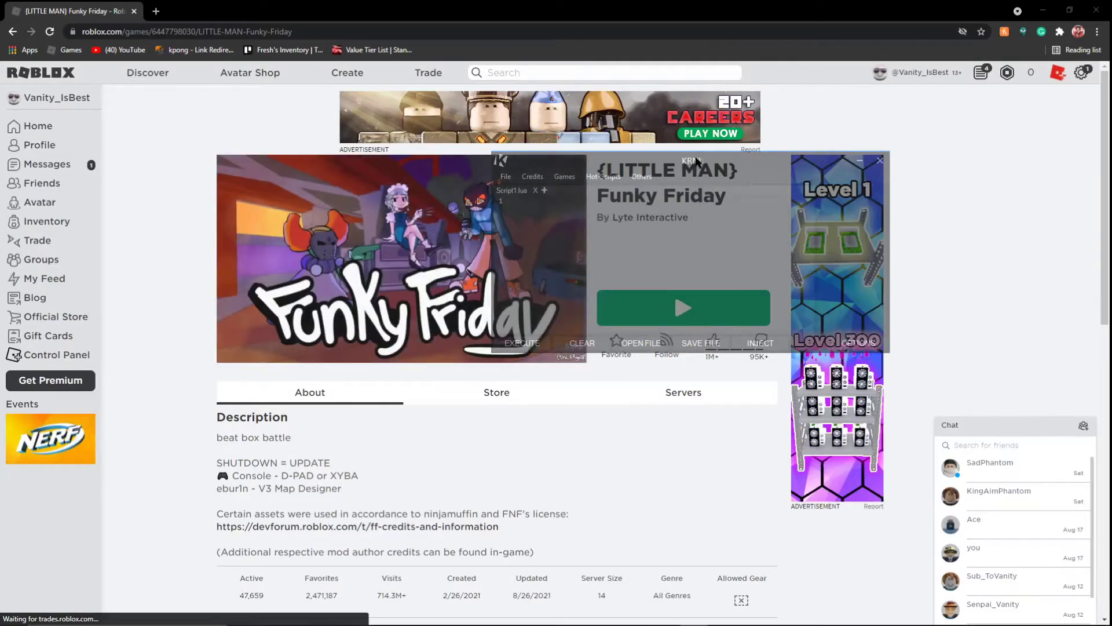
left_click(666, 313)
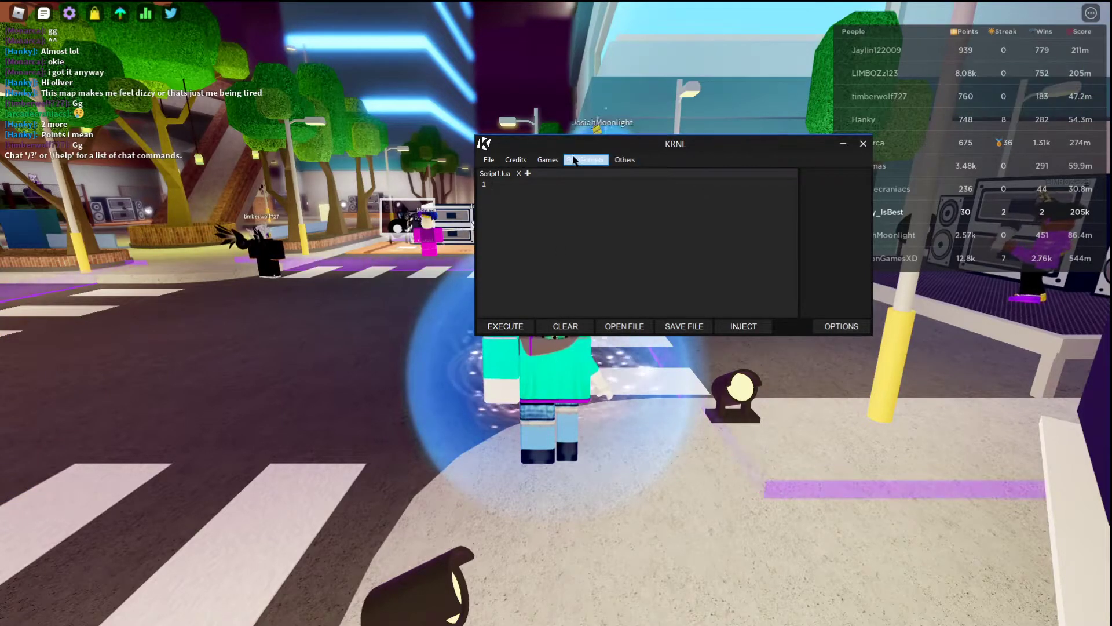
Step: Try to open KRNL's Hot-Scripts, dismiss the notice, and open the KRNL get-key page in the browser
left_click(594, 160)
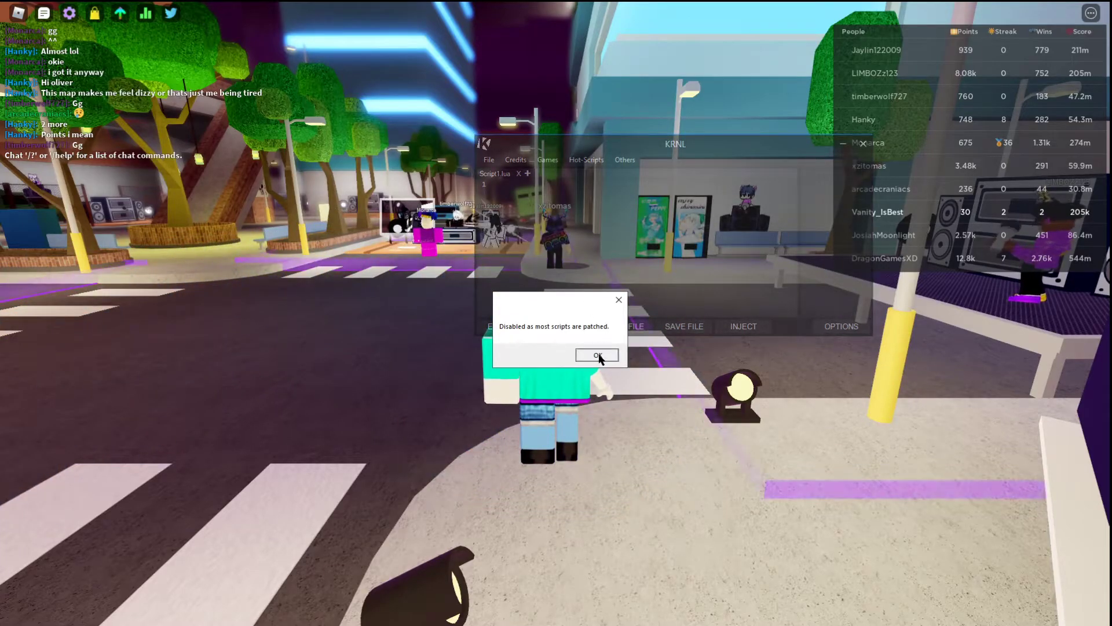
left_click(598, 356)
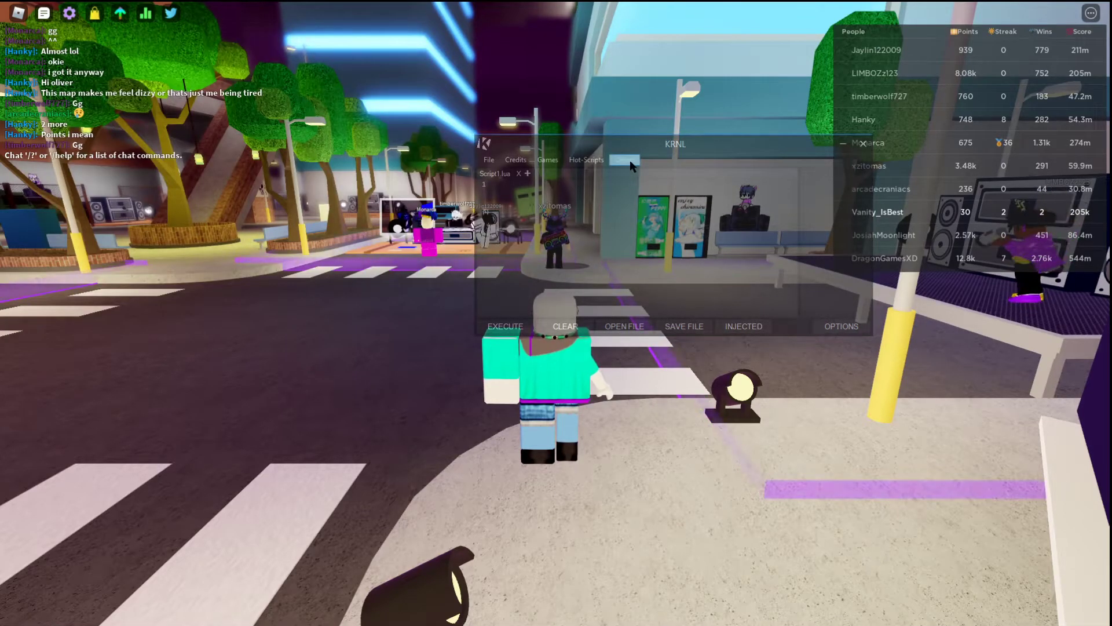
left_click(632, 167)
left_click(639, 173)
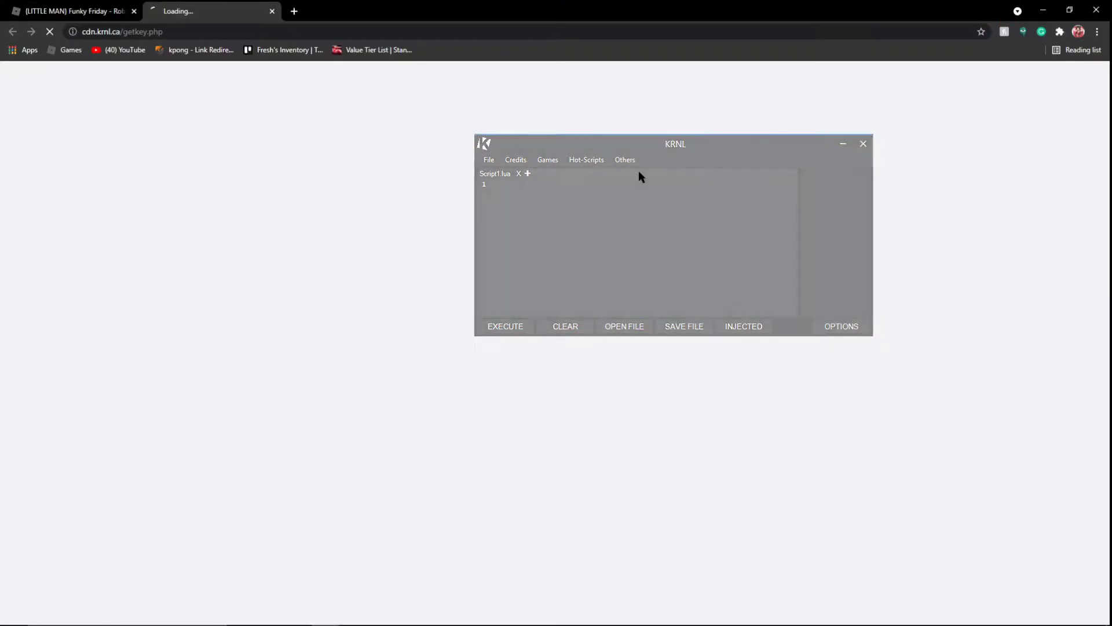
Step: Close the KRNL key page and return to the running Funky Friday game, repositioning the KRNL window over it
left_click_drag(638, 146, 767, 229)
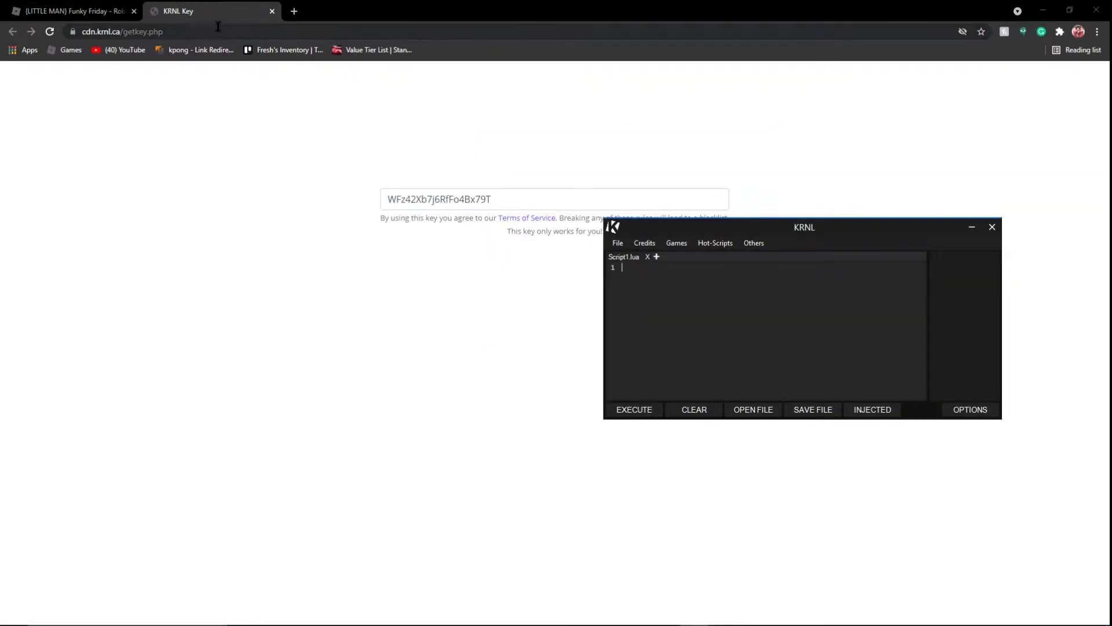
left_click(272, 12)
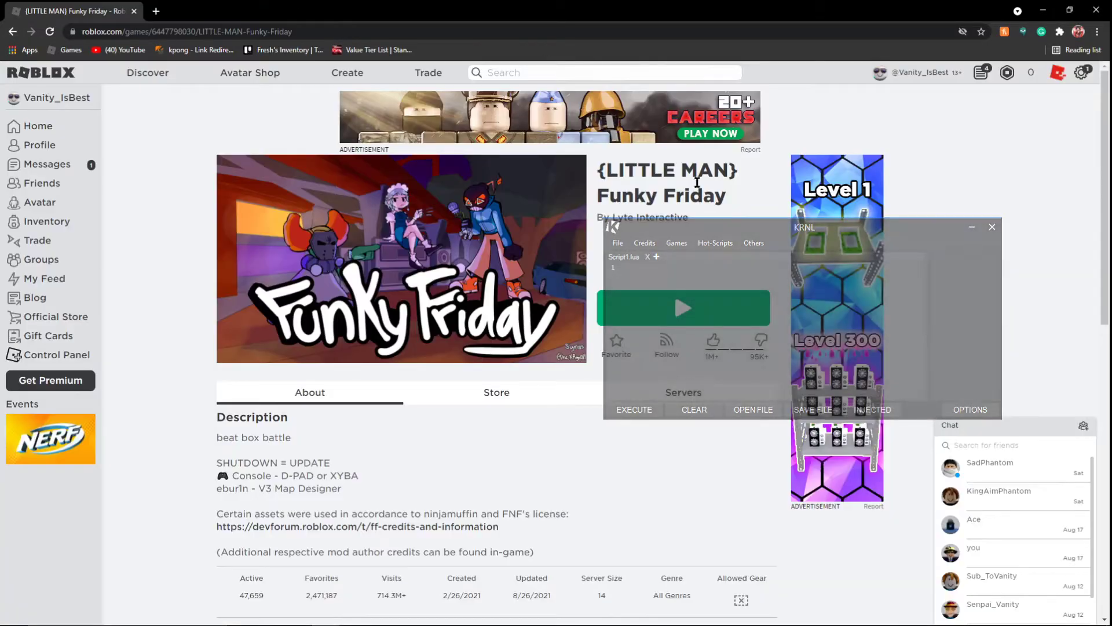
left_click(721, 614)
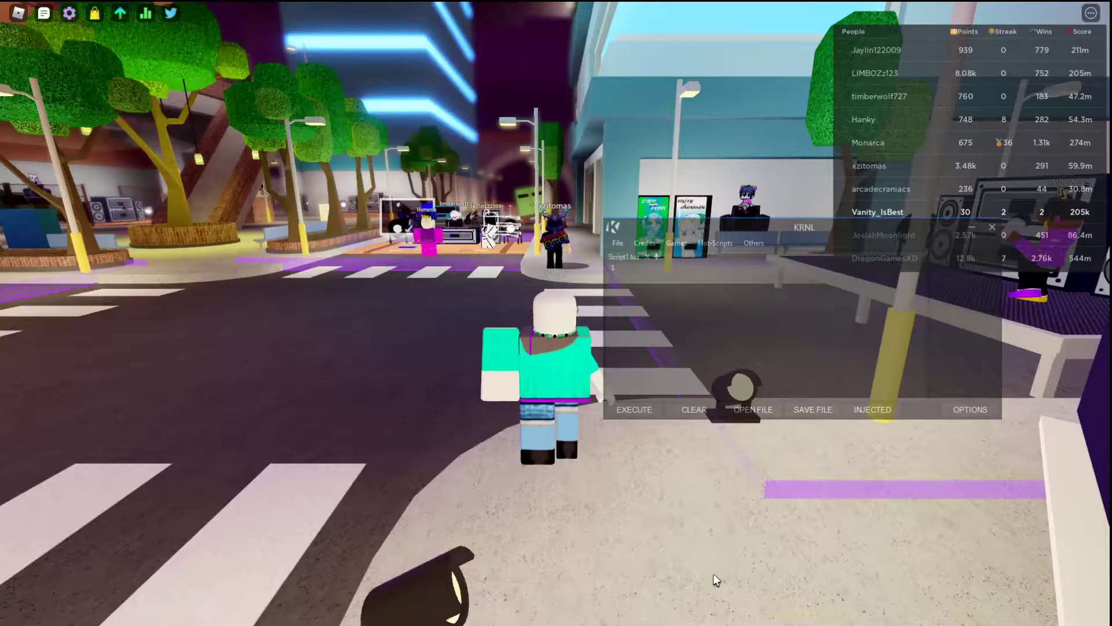
left_click_drag(775, 225, 645, 167)
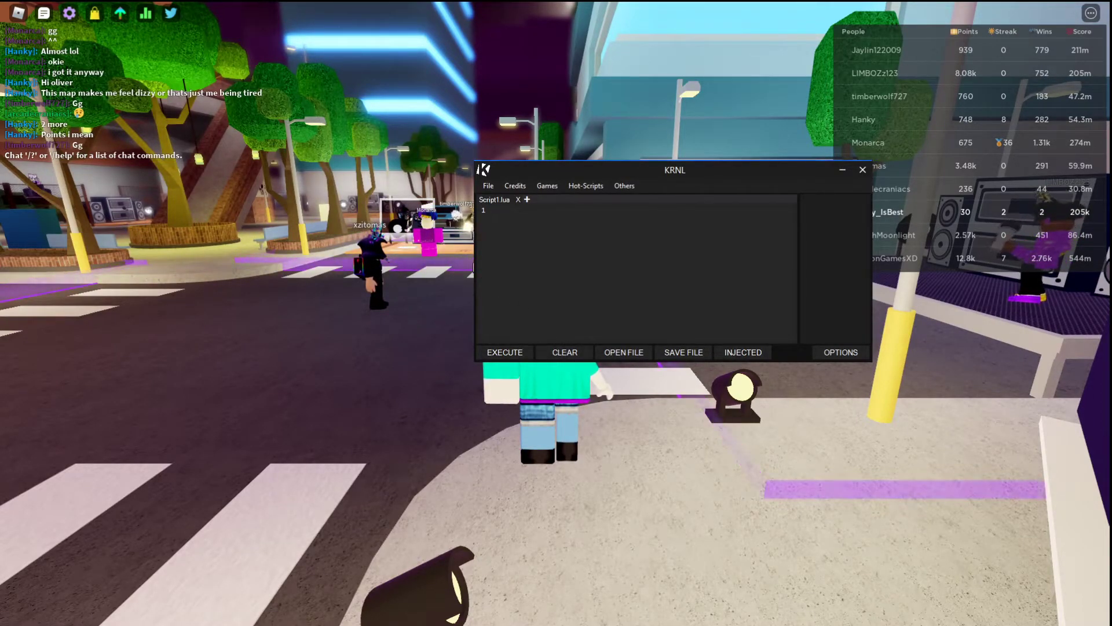
Step: Walk the character out onto the road in Funky Friday and activate KRNL's empty script editor
left_click(451, 181)
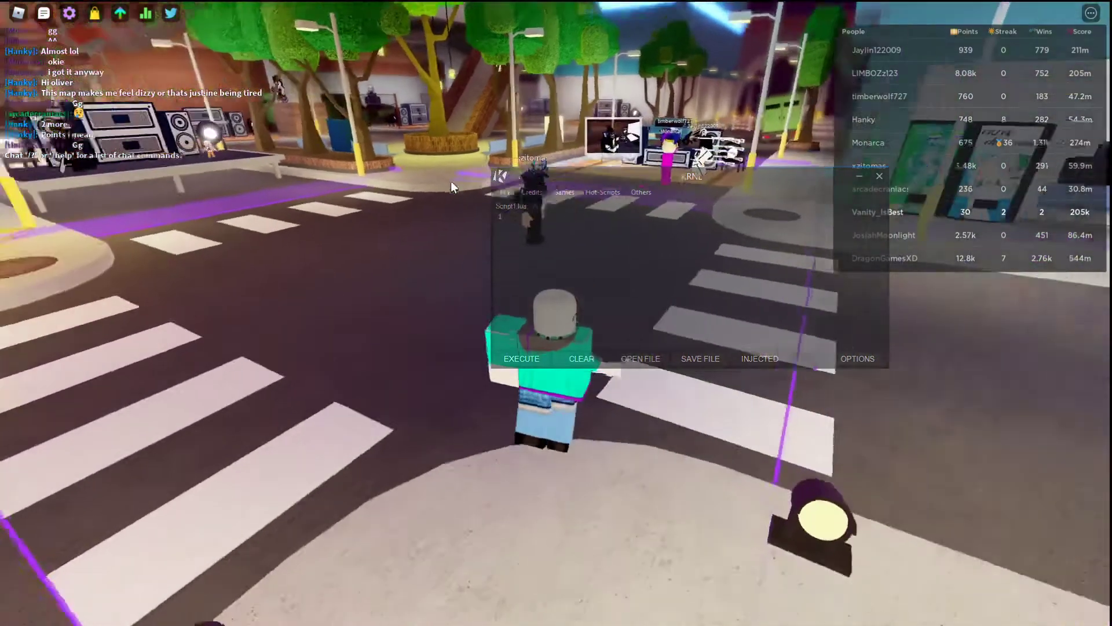
key("w")
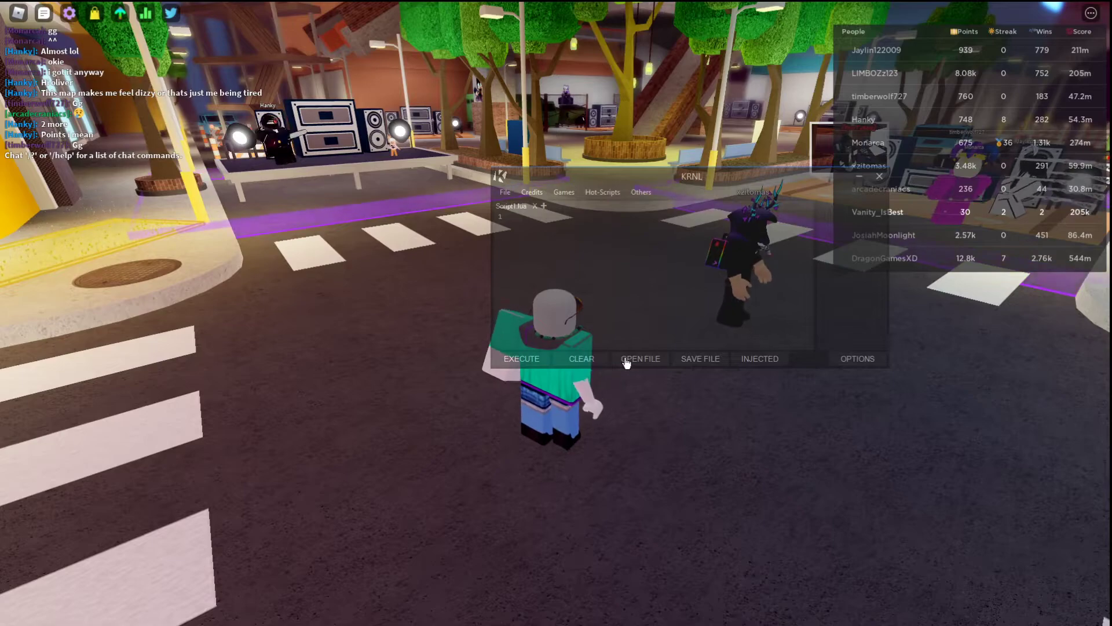
left_click(600, 254)
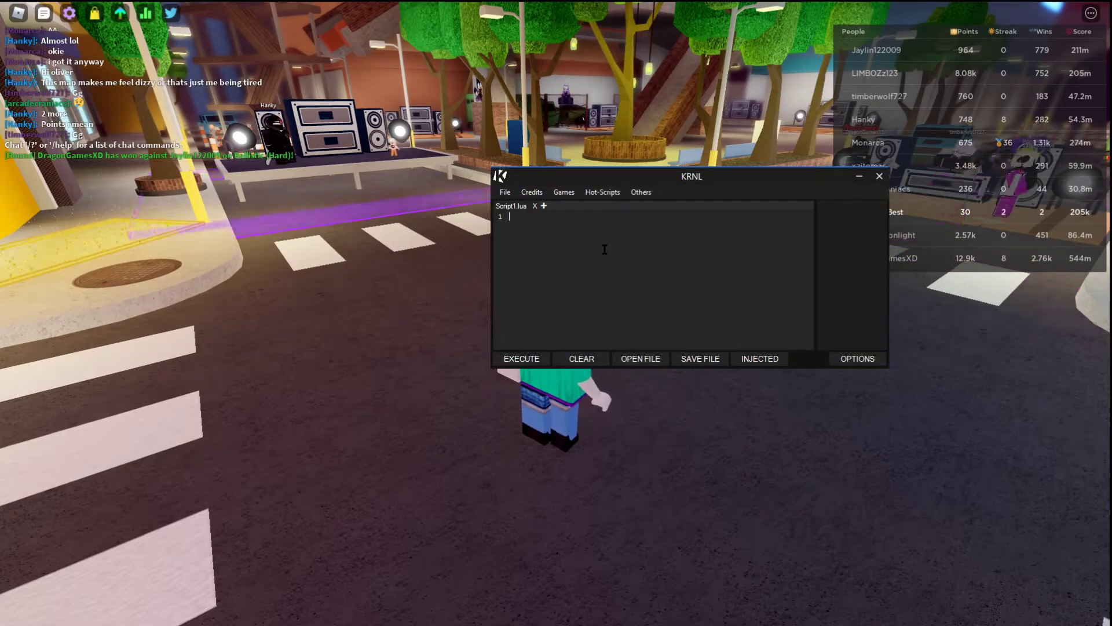
Step: In the browser, browse your own YouTube channel's videos and open "(NEW) Funky Friday auto player script PASTEBIN!"
key("alt+Tab")
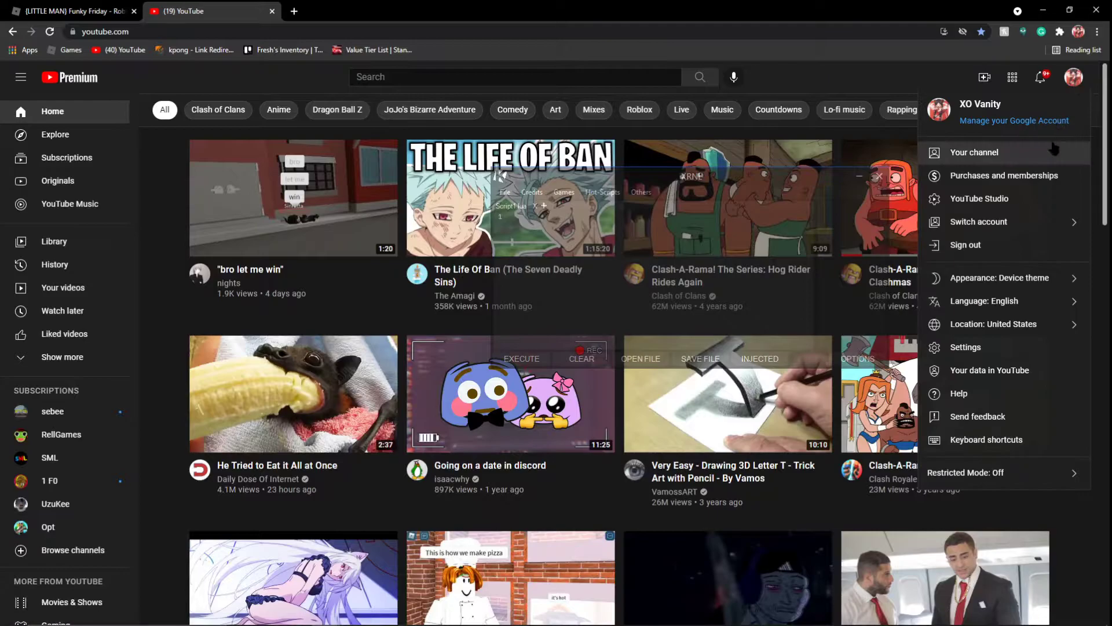
left_click(973, 150)
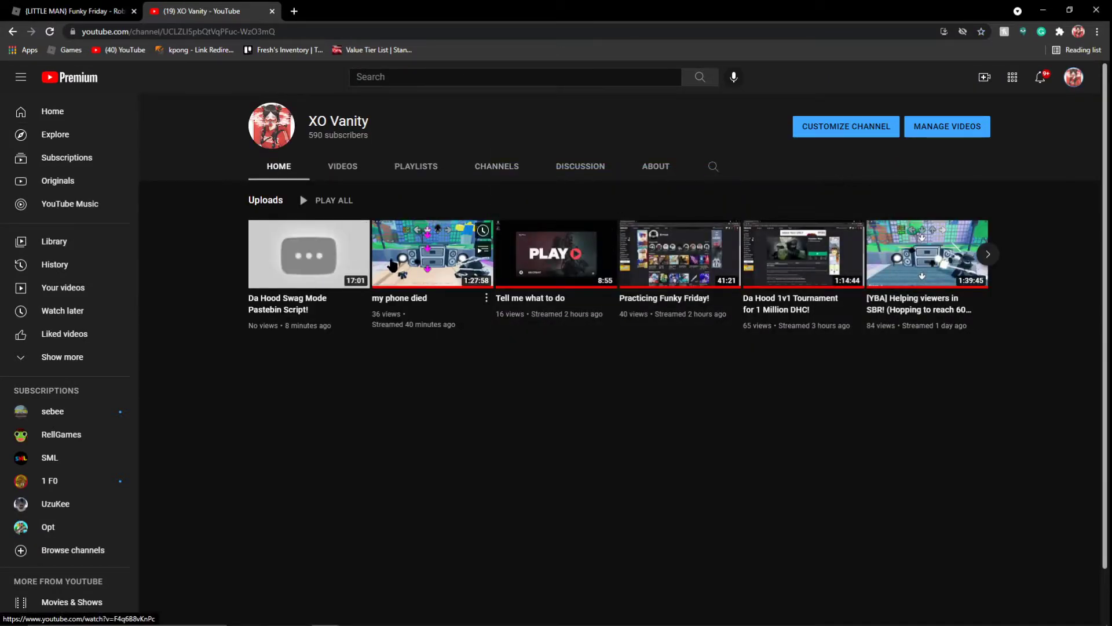
left_click(359, 182)
scroll(589, 387, "down", 3)
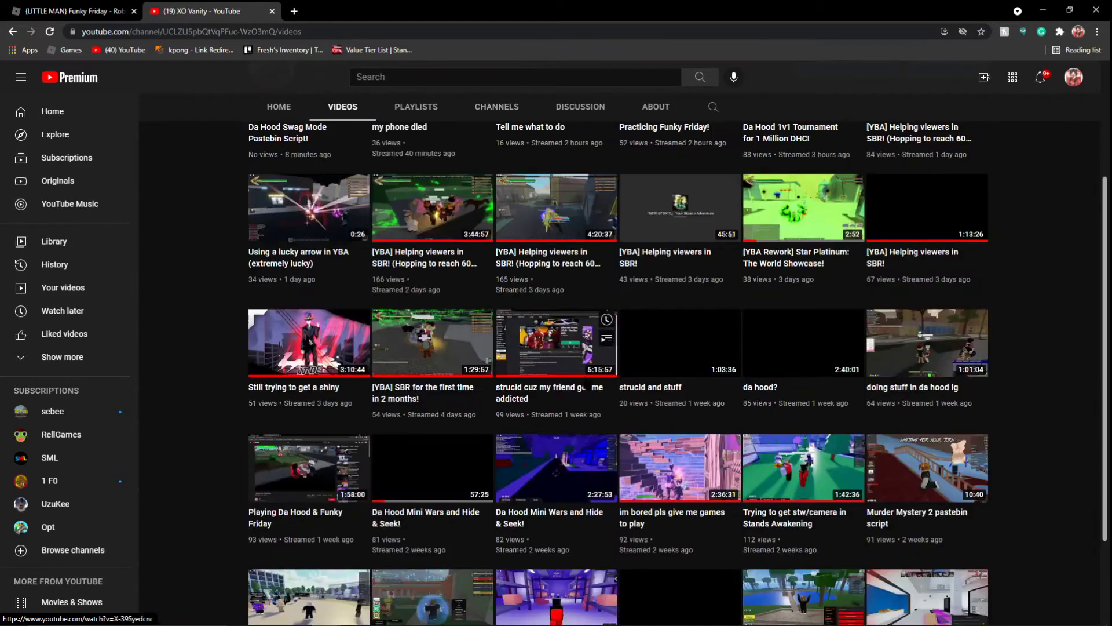
scroll(764, 386, "down", 5)
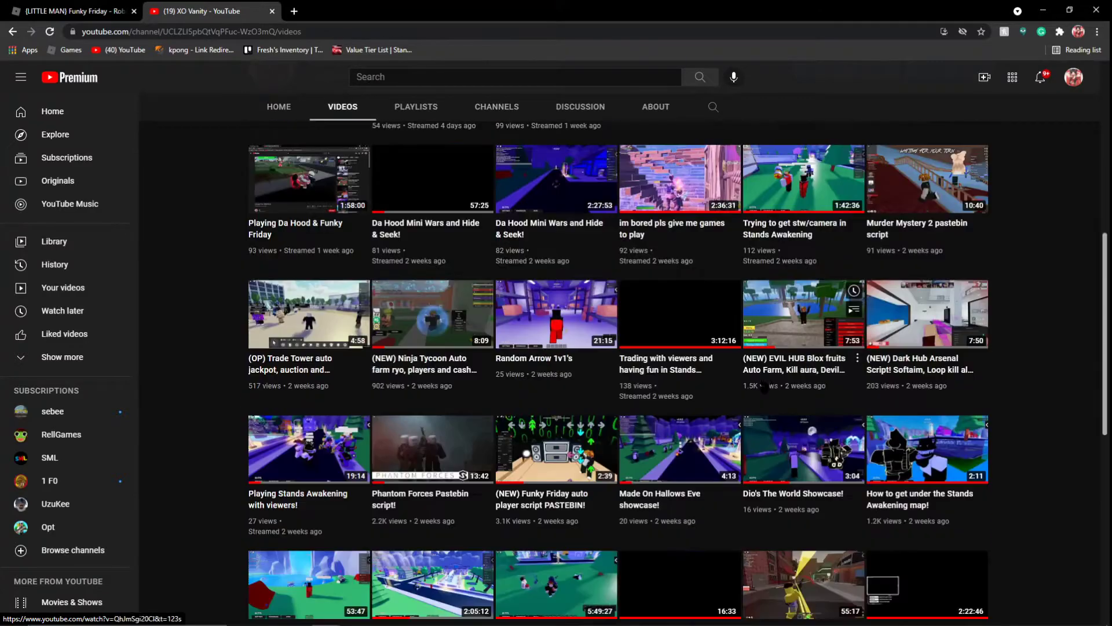
left_click(558, 446)
Step: Copy the full Funky friday script from the Pastebin page linked in the video description, and close the Pastebin and YouTube pages
scroll(431, 569, "down", 3)
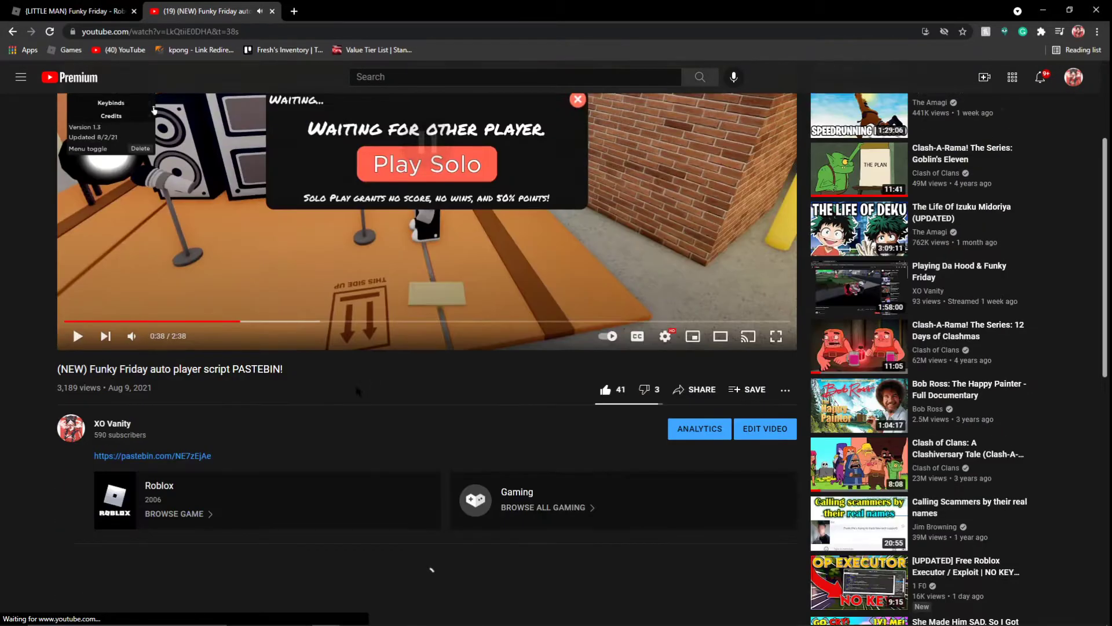
scroll(357, 392, "down", 1)
left_click(152, 398)
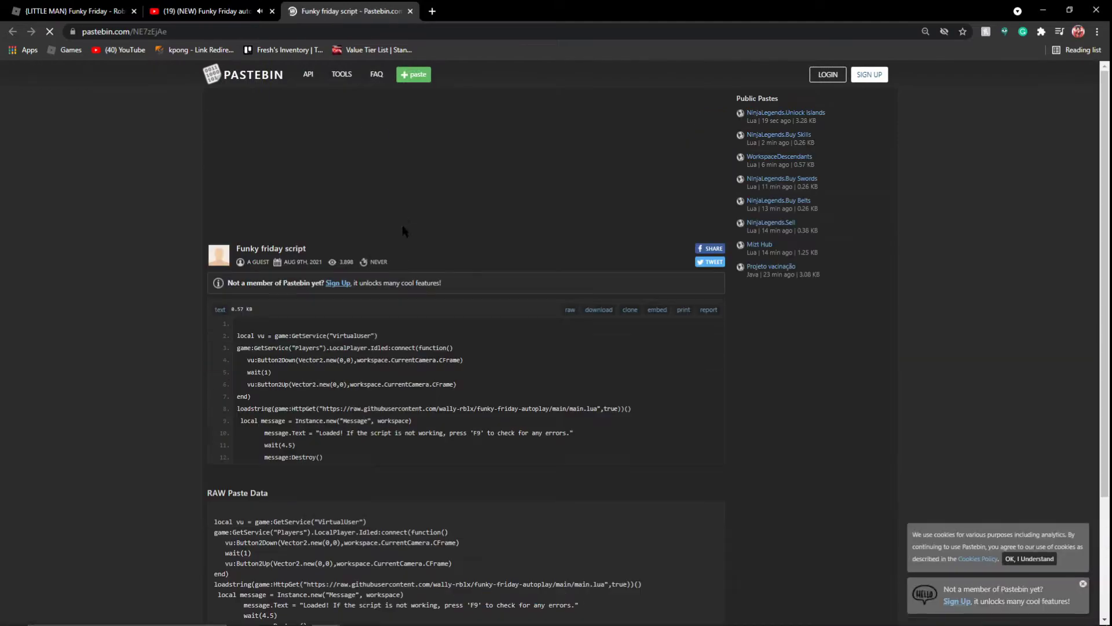
left_click_drag(235, 323, 326, 458)
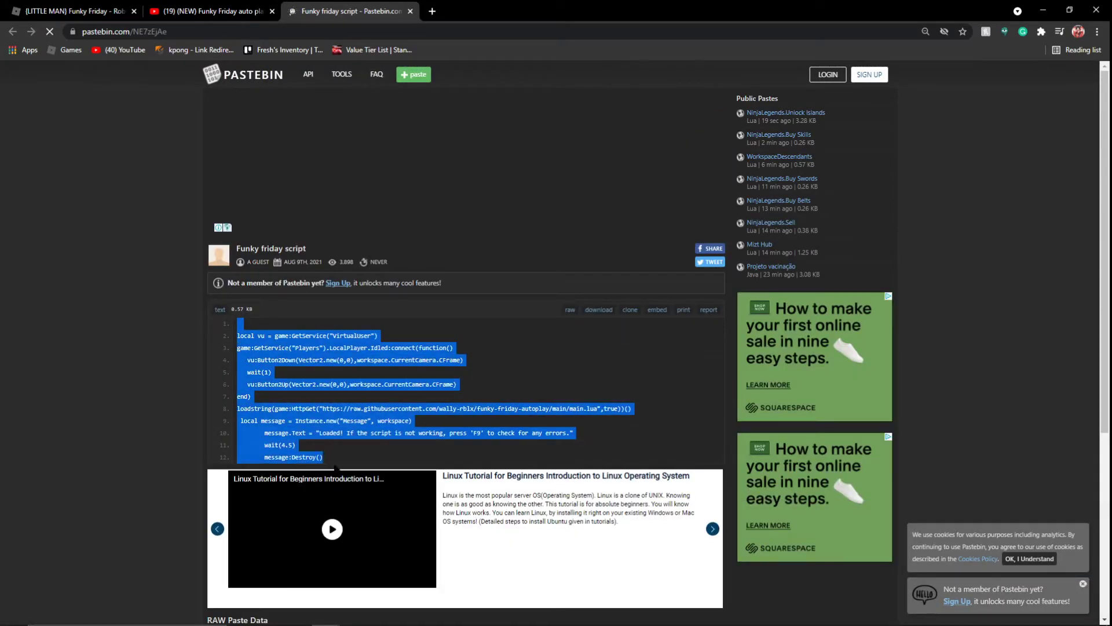
left_click(410, 11)
left_click(272, 11)
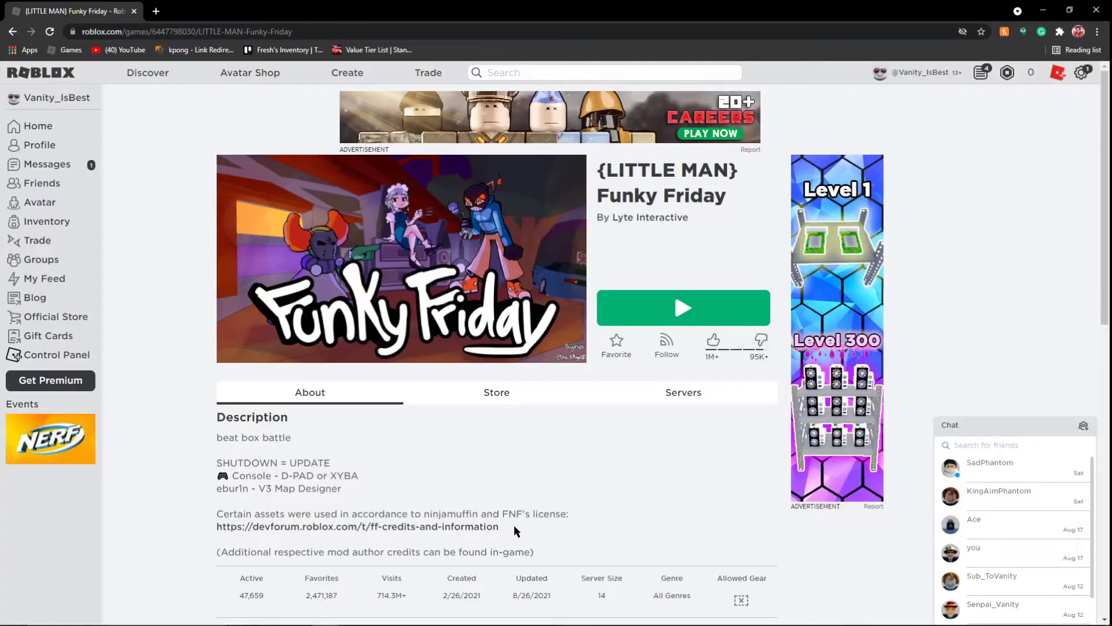
Step: Return to the Funky Friday game, paste the copied script into KRNL's editor, and execute it
left_click(722, 614)
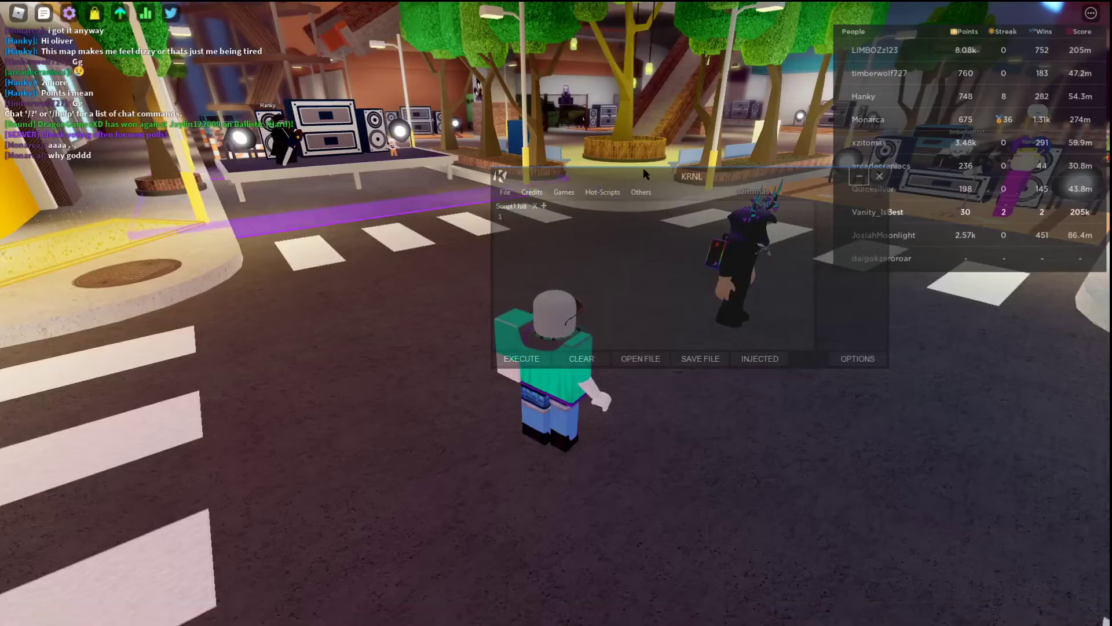
left_click_drag(644, 171, 582, 180)
key("ctrl+v")
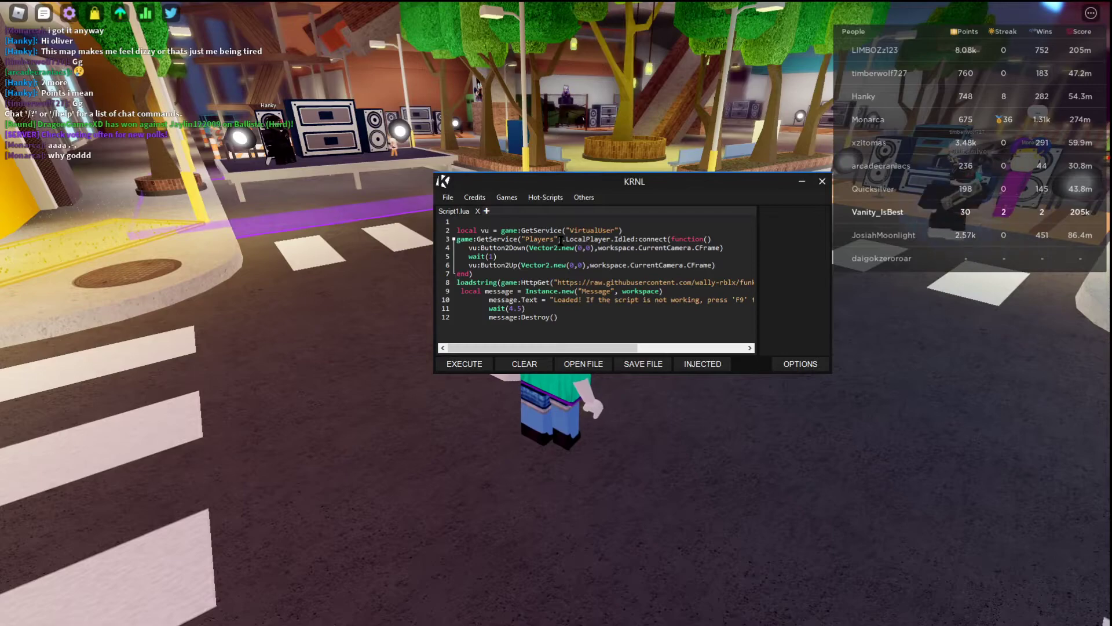
left_click(471, 363)
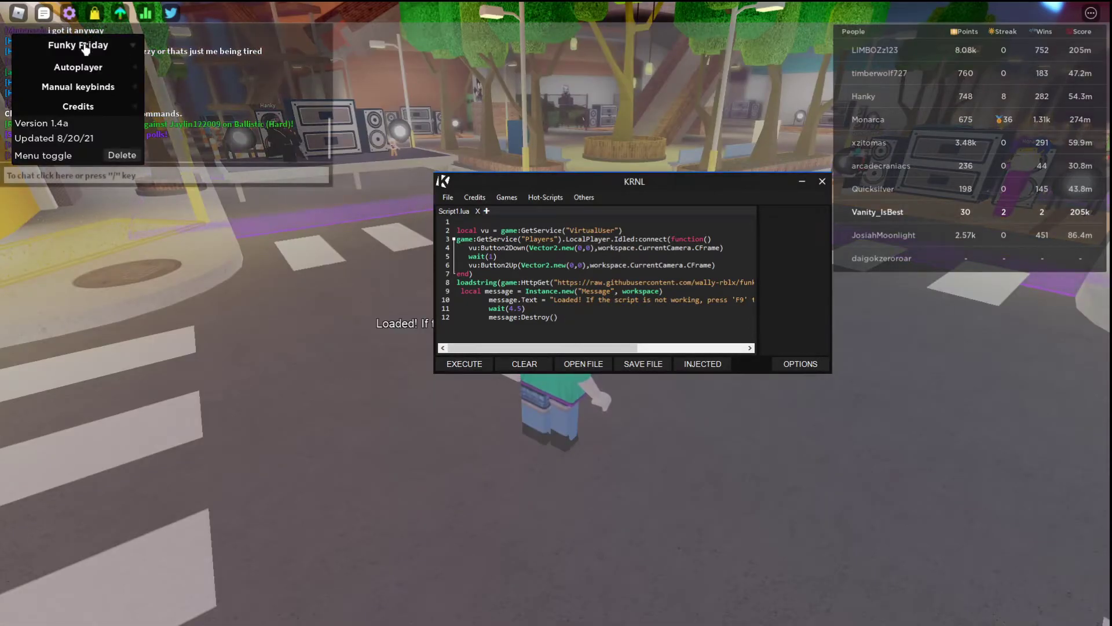
Step: Reposition the Funky Friday script menu and the KRNL window clear of the view while walking the character towards an empty stage
left_click_drag(86, 75, 129, 450)
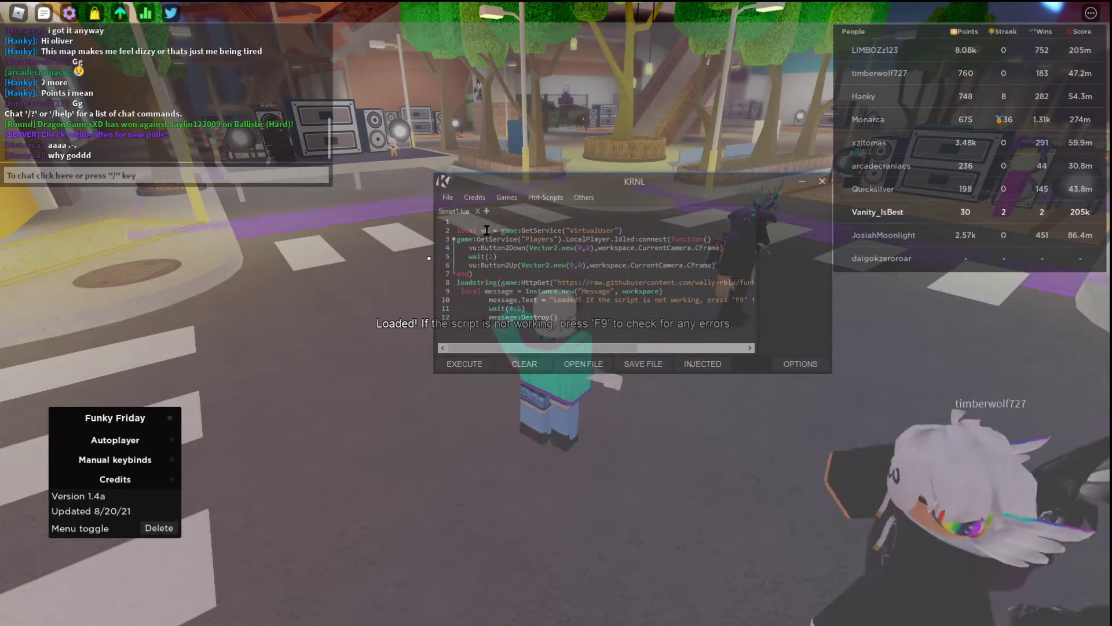
key("w")
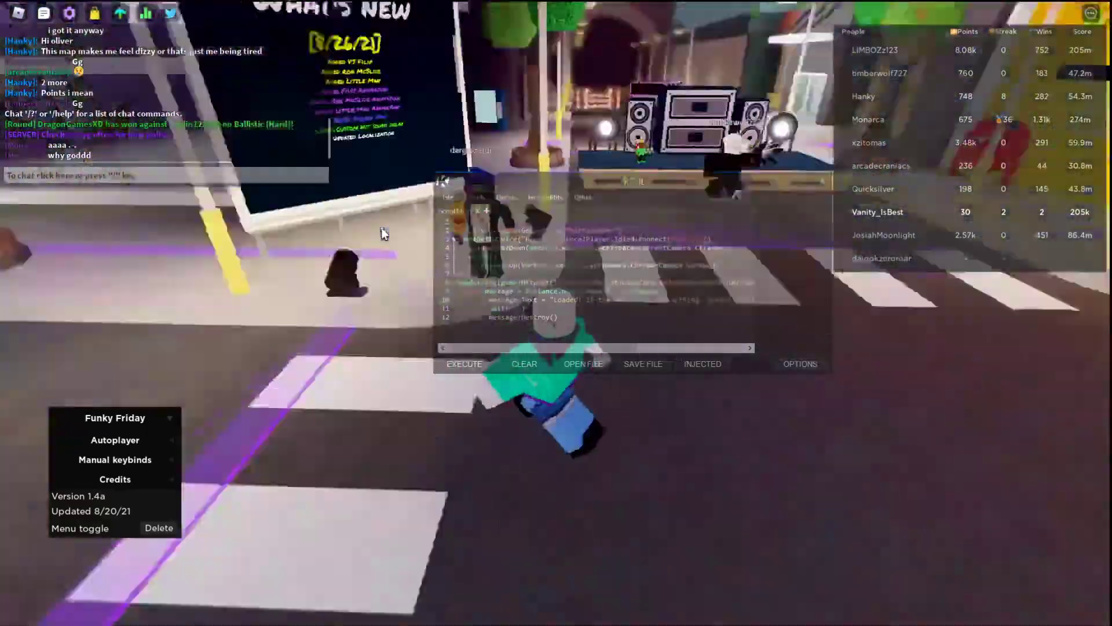
key("w")
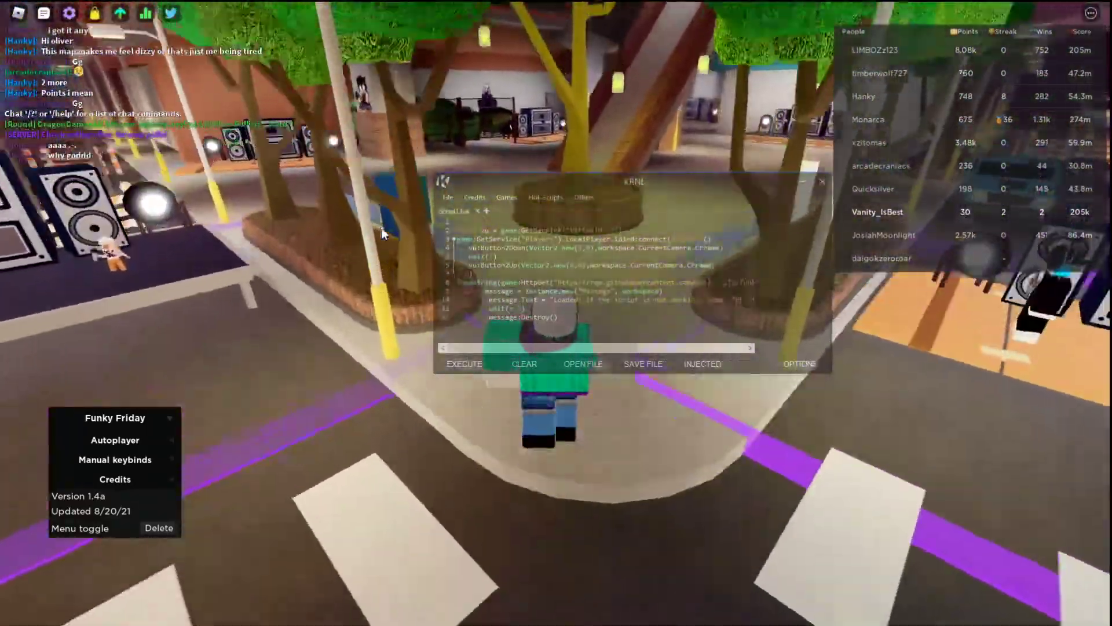
key("w")
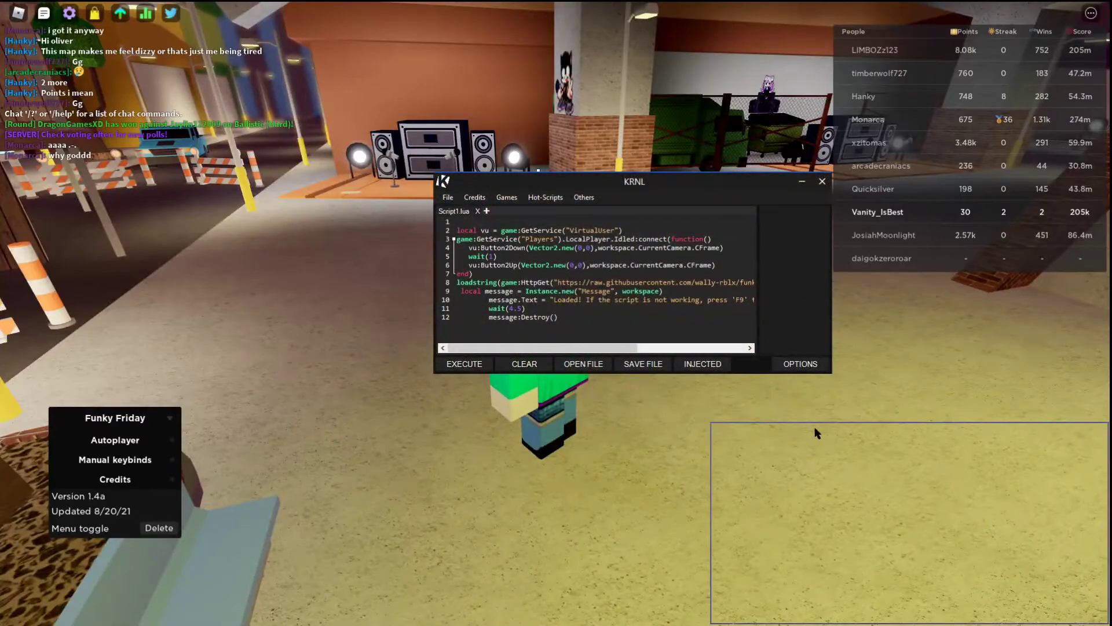
left_click_drag(817, 433, 808, 430)
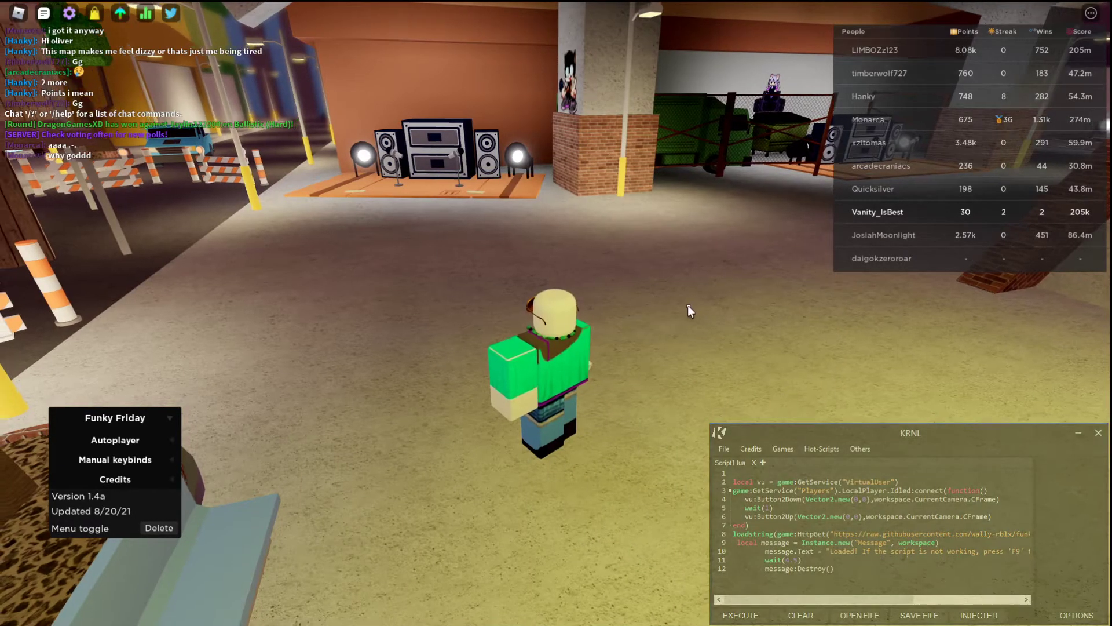
Step: Join the empty orange stage at a microphone and turn on Autoplayer in the script menu
key("w")
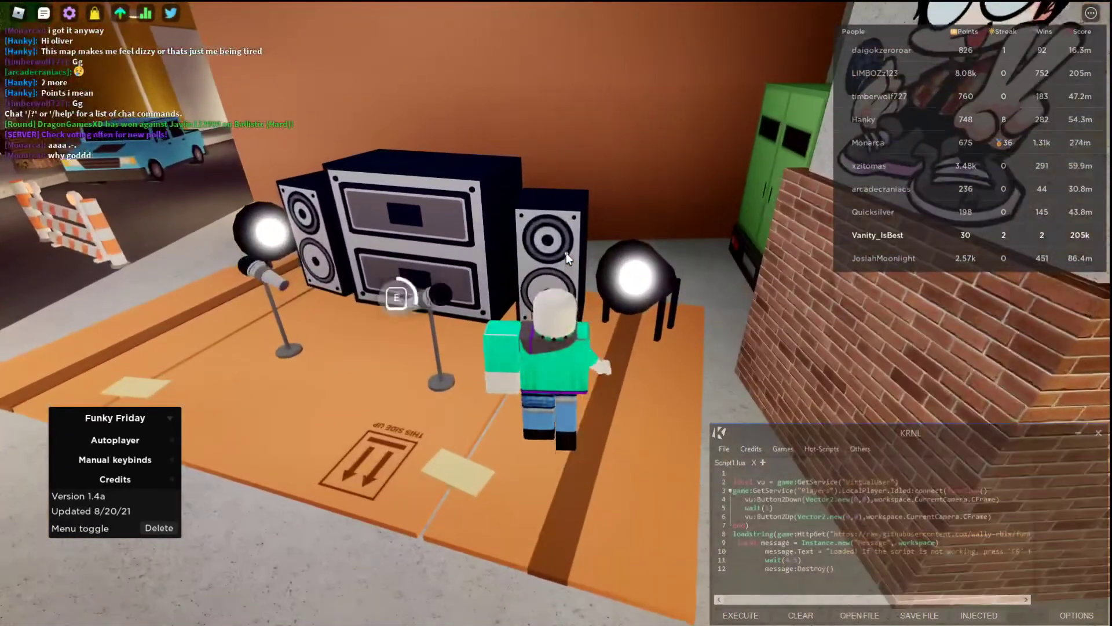
key("e")
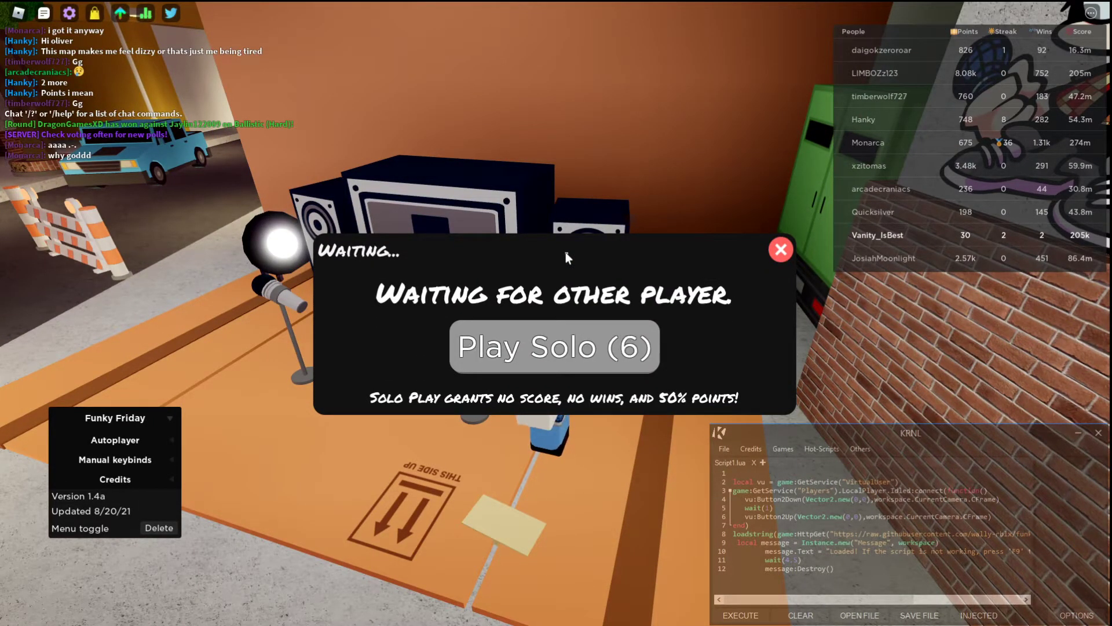
left_click(168, 434)
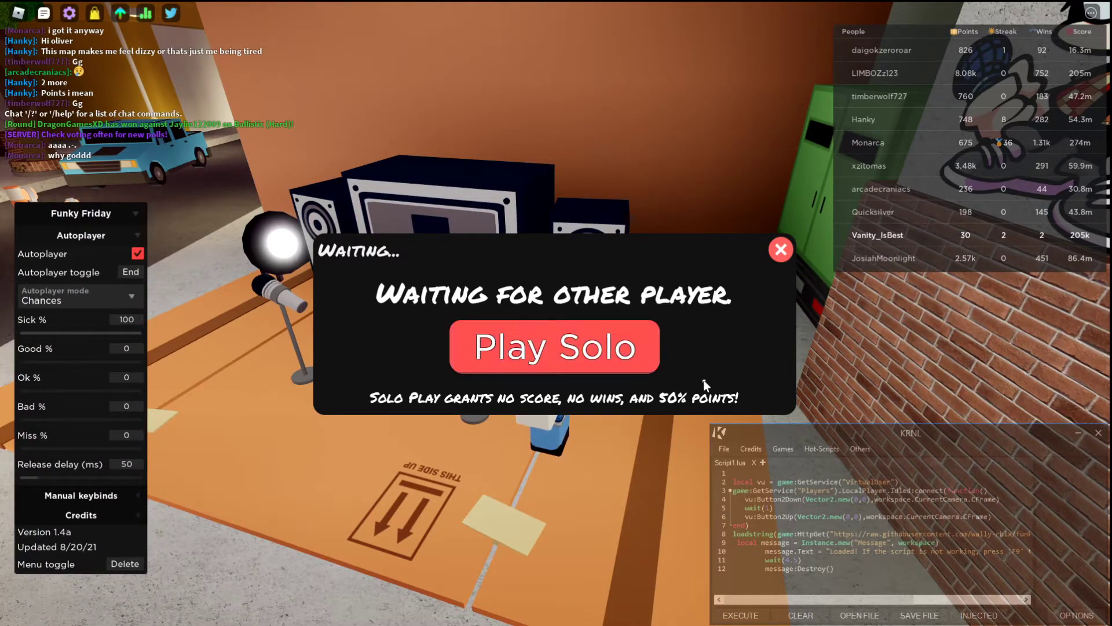
Step: Start a solo round and choose the Zardy song Foolhardy on Hard difficulty
left_click(585, 348)
scroll(567, 308, "down", 3)
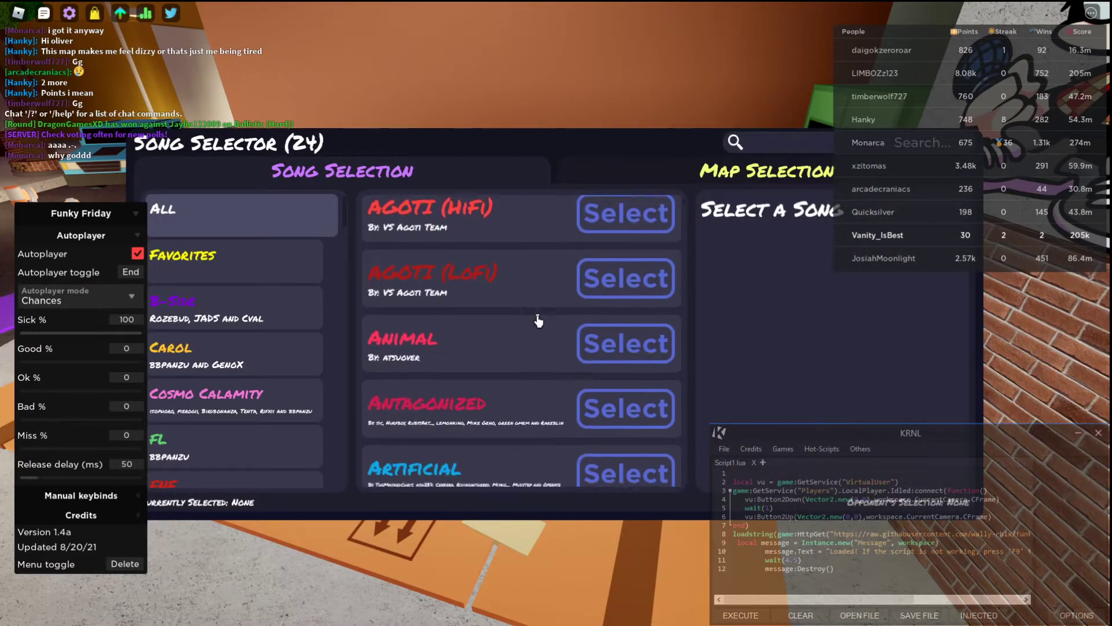
scroll(255, 417, "down", 15)
left_click(267, 474)
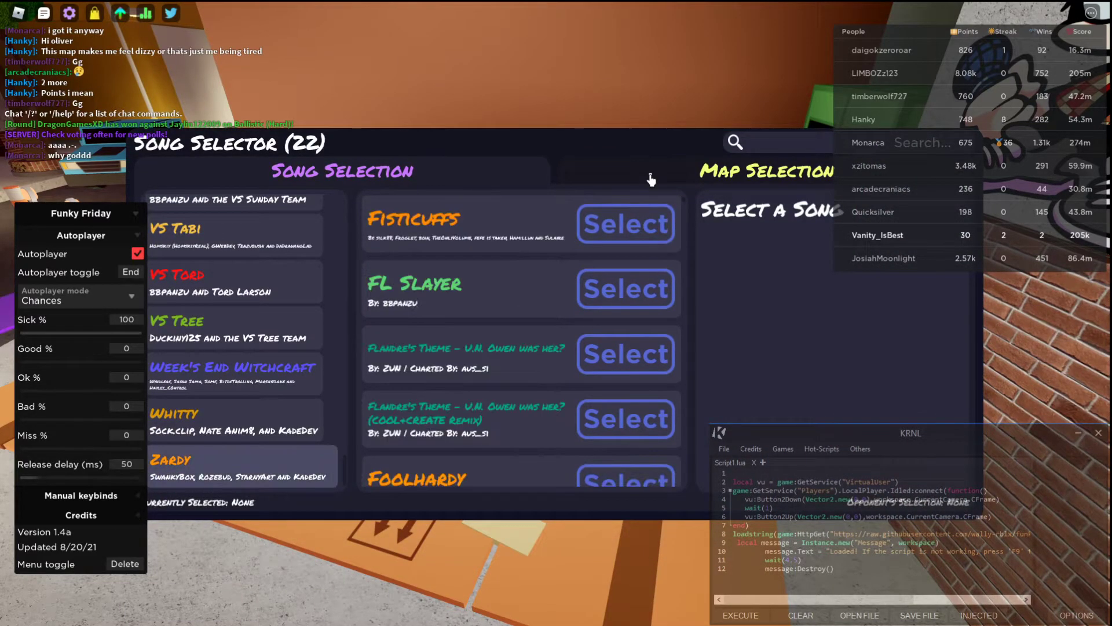
left_click(626, 224)
left_click(819, 410)
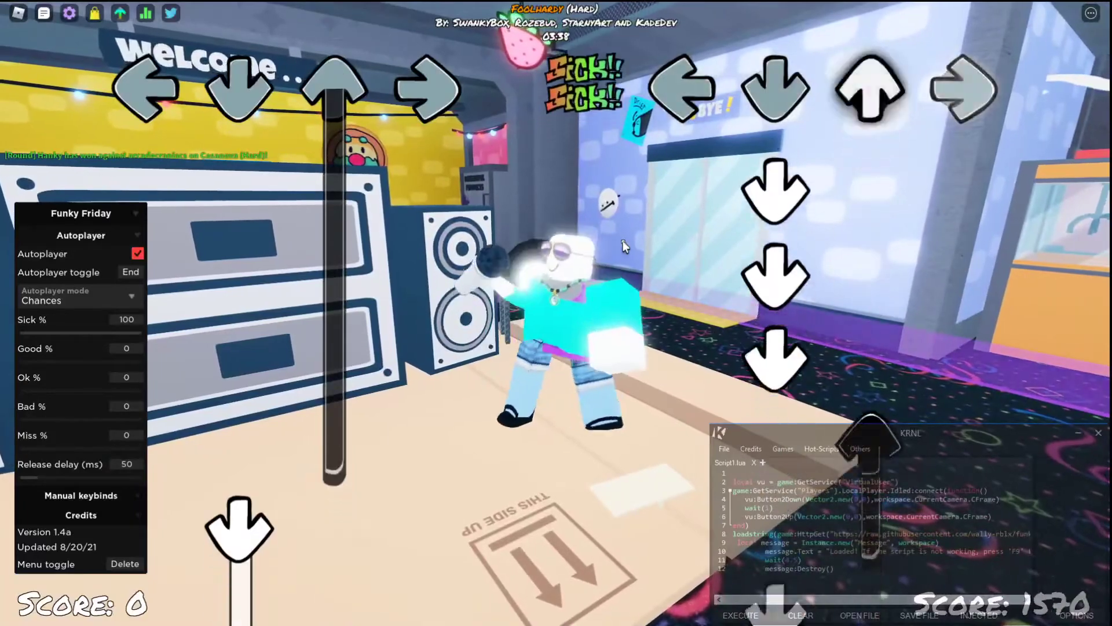
Step: Fill the game's chat box with random letters while the autoplayer plays the song
mouse_move(116, 172)
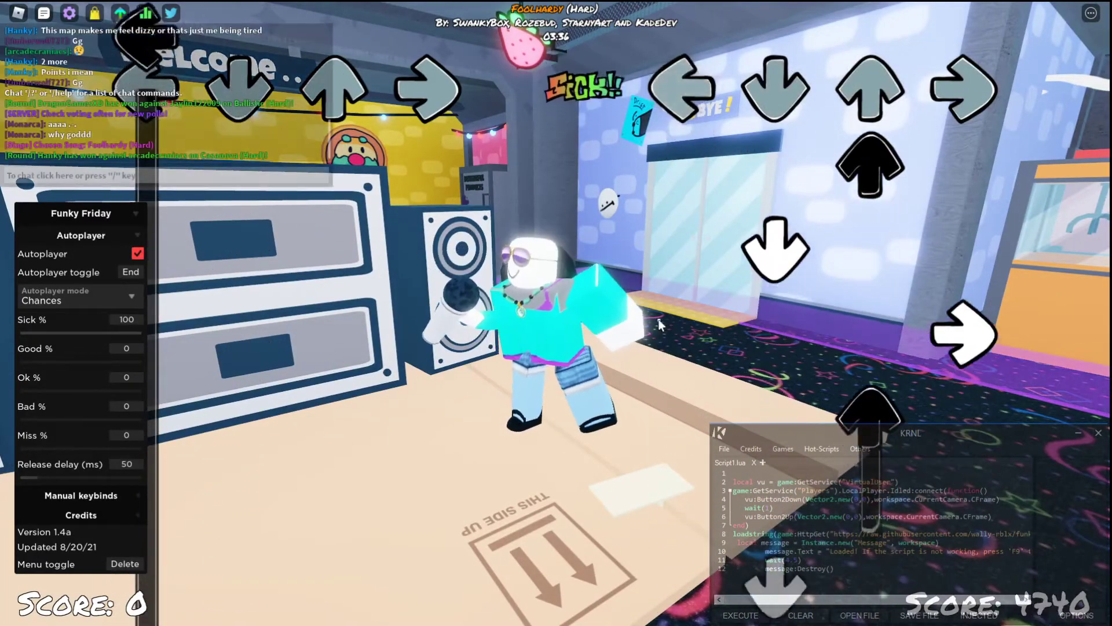
type("sad")
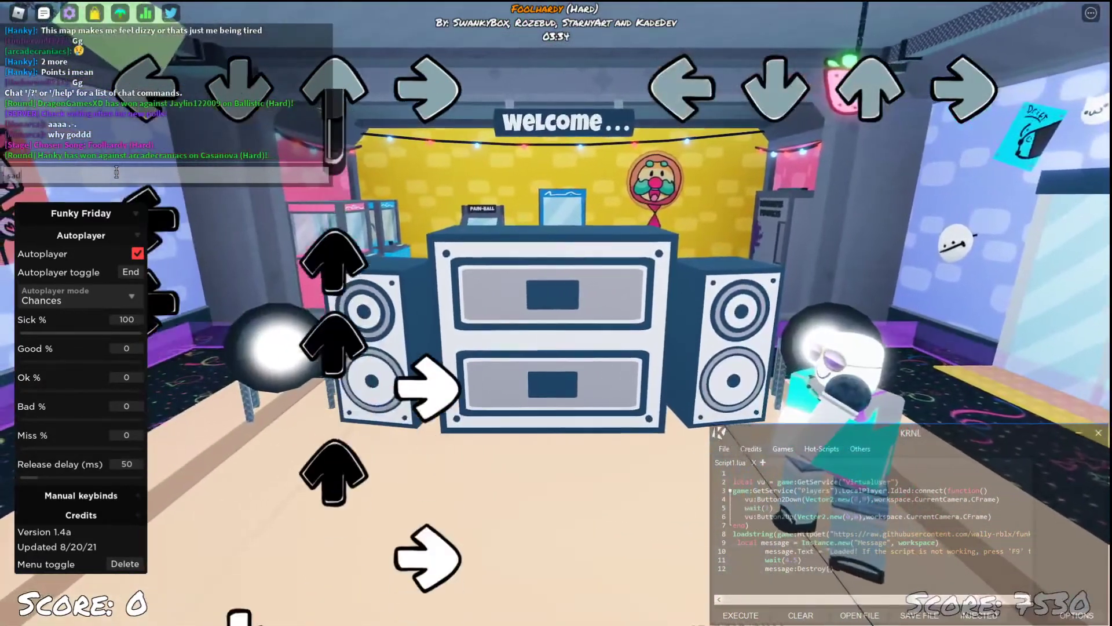
type("hasjoiasdija")
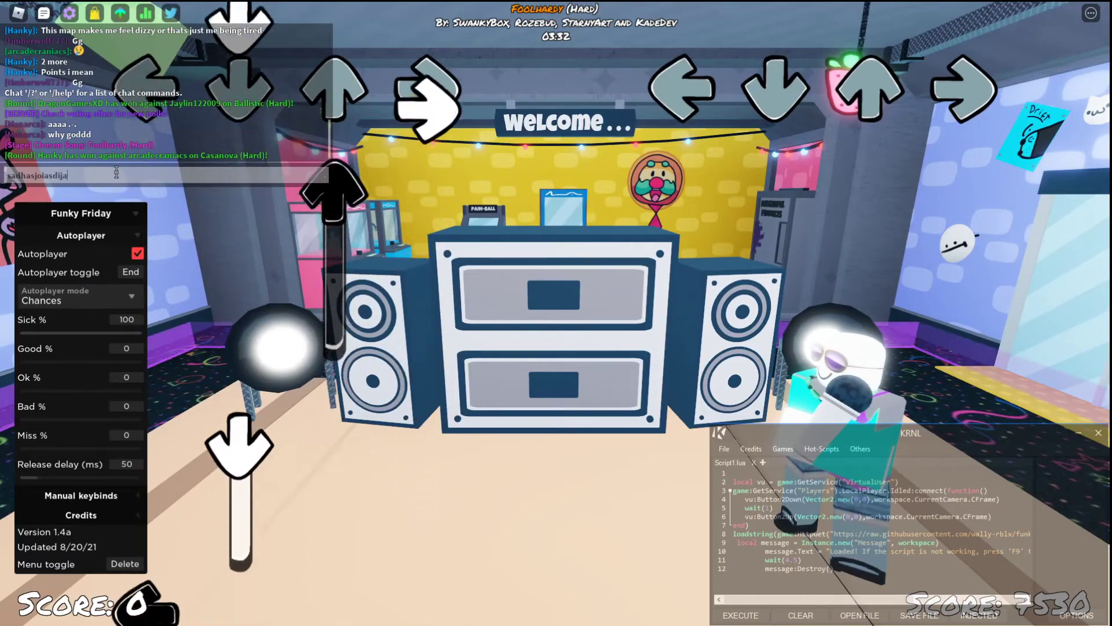
type("sijdaijsdikjasdnbasdkjasdkjasdkjasd")
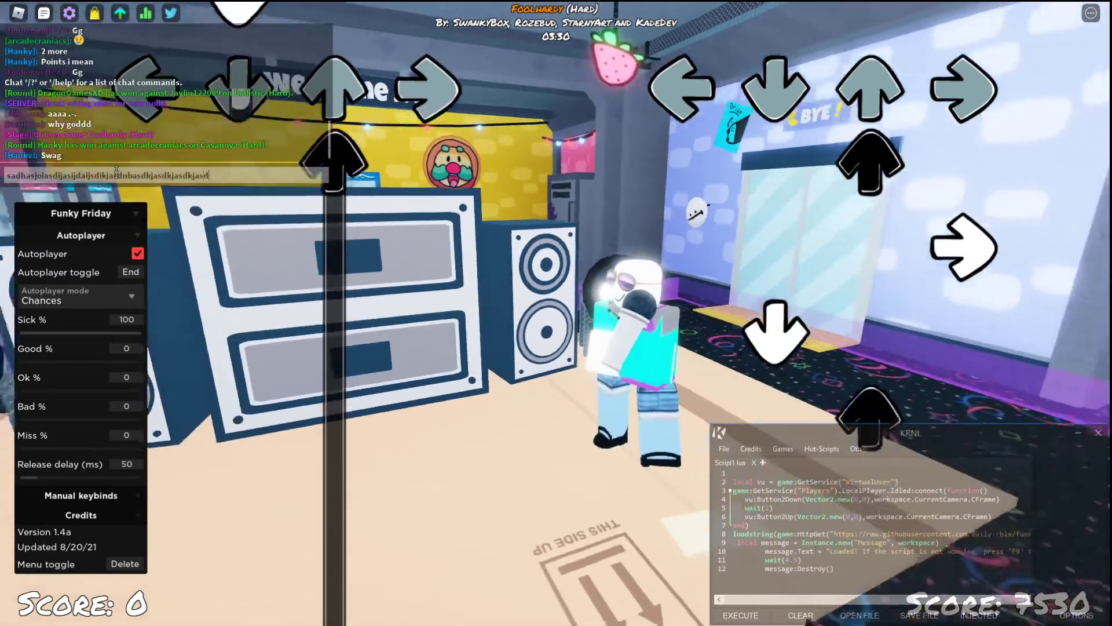
type("kjasdkjasdkjasdkjasdkjasdkjasdkjasdkj asdkjasdkjhas")
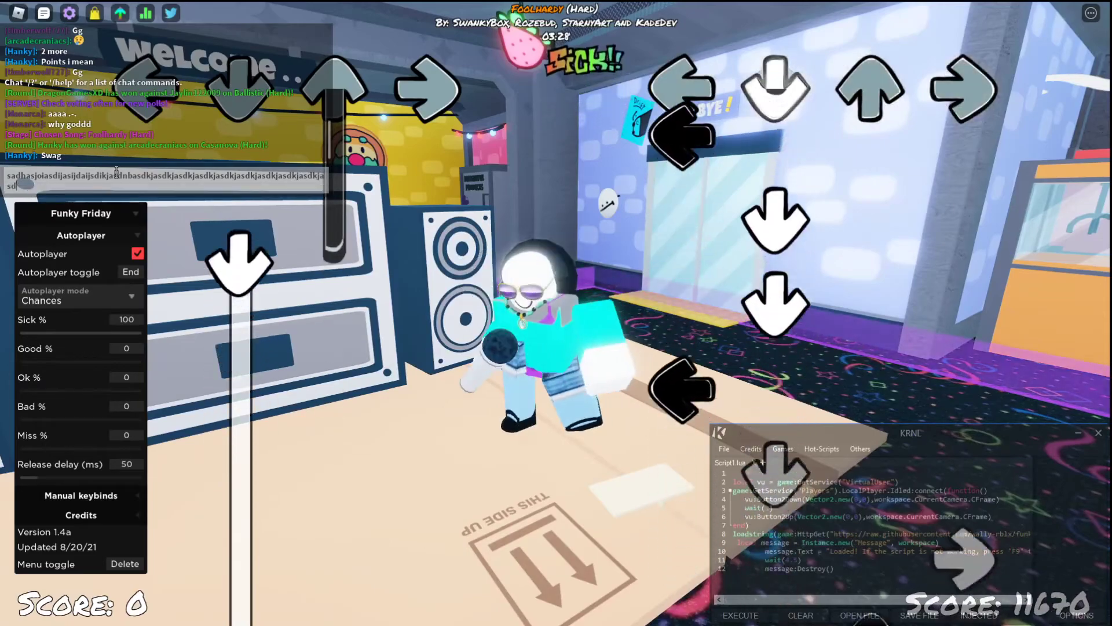
type("dkjasdkjsadhkasdhjkasdhjksasdahjsdjkhsdakdasdjhsa")
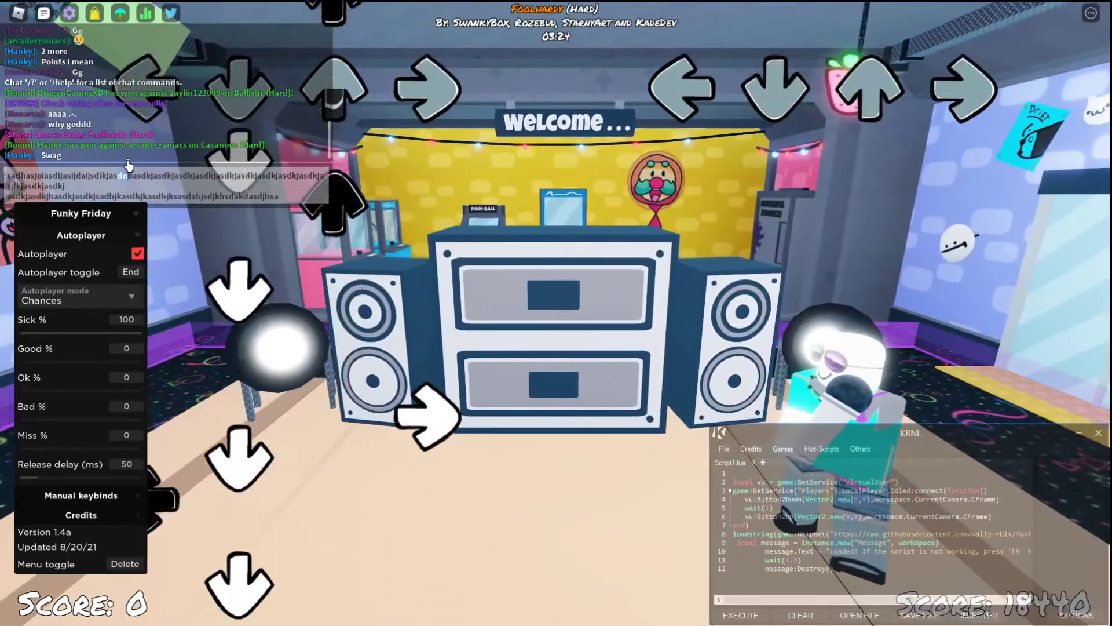
Step: Send the random chat message, leave the Funky Friday experience and move the KRNL window over the Roblox game page
key("Return")
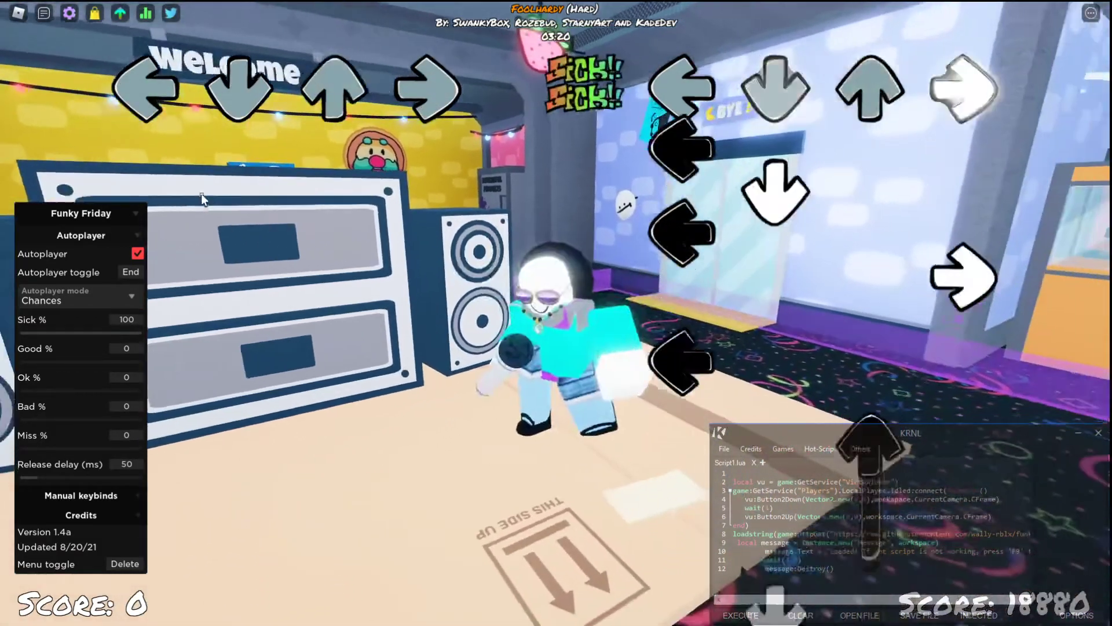
key("Escape")
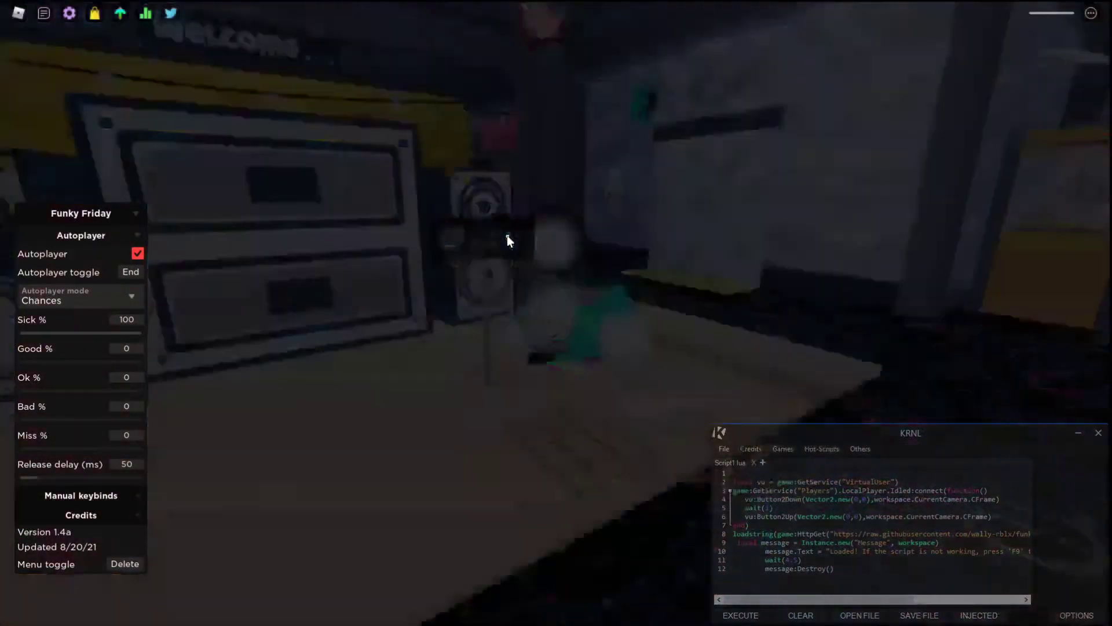
key("l")
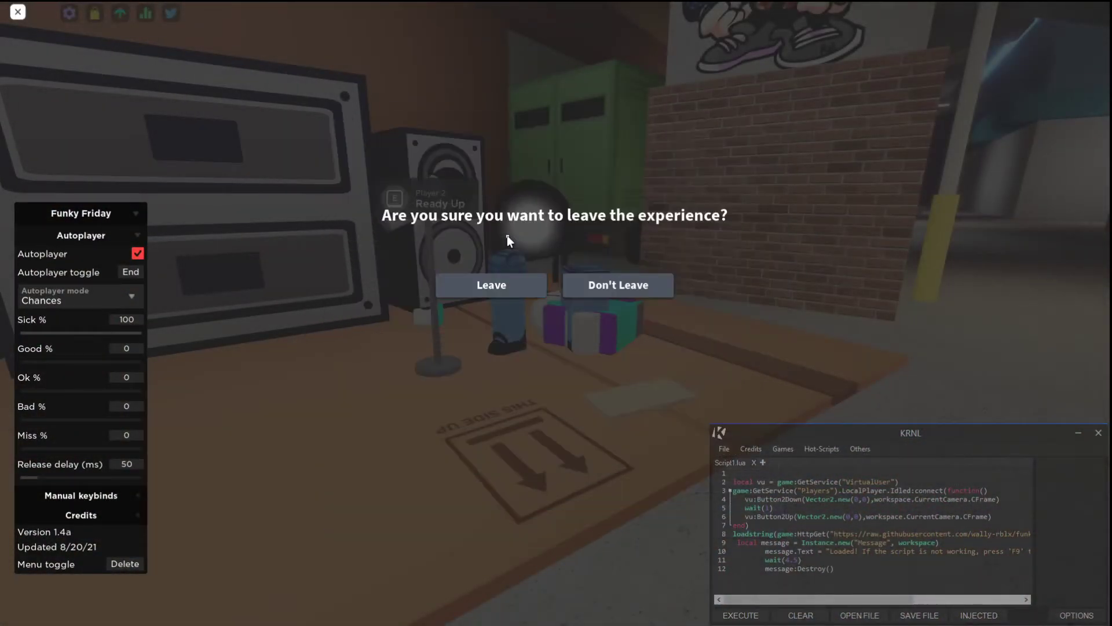
key("Return")
left_click_drag(722, 305, 551, 212)
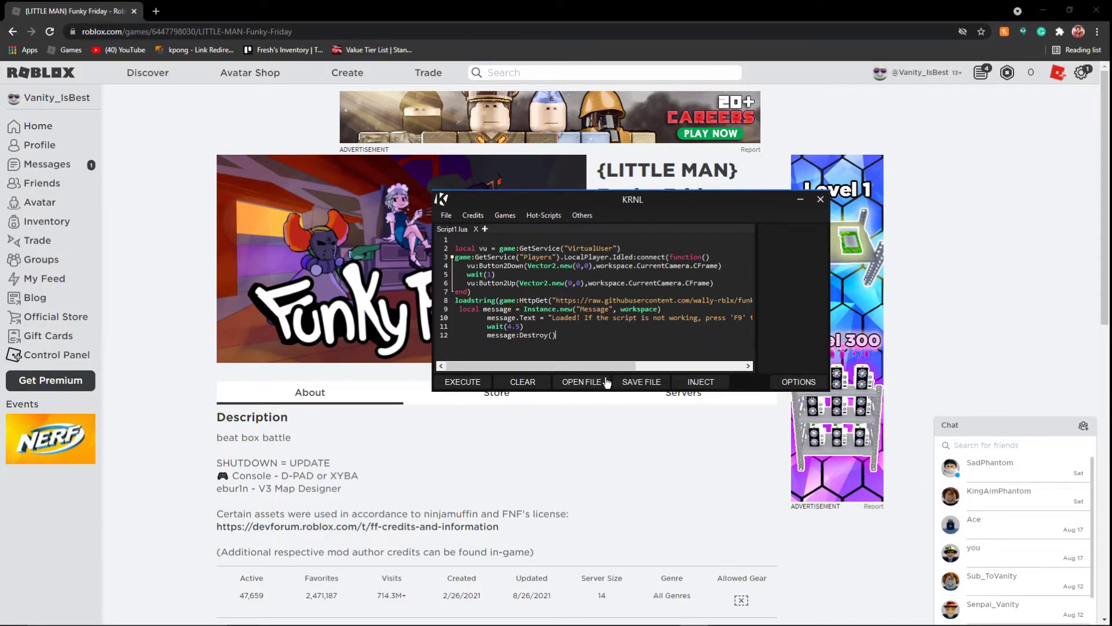
Step: Save the script as Funky Friday.lua in Documents, replacing the existing file, and clear the KRNL editor
left_click(635, 387)
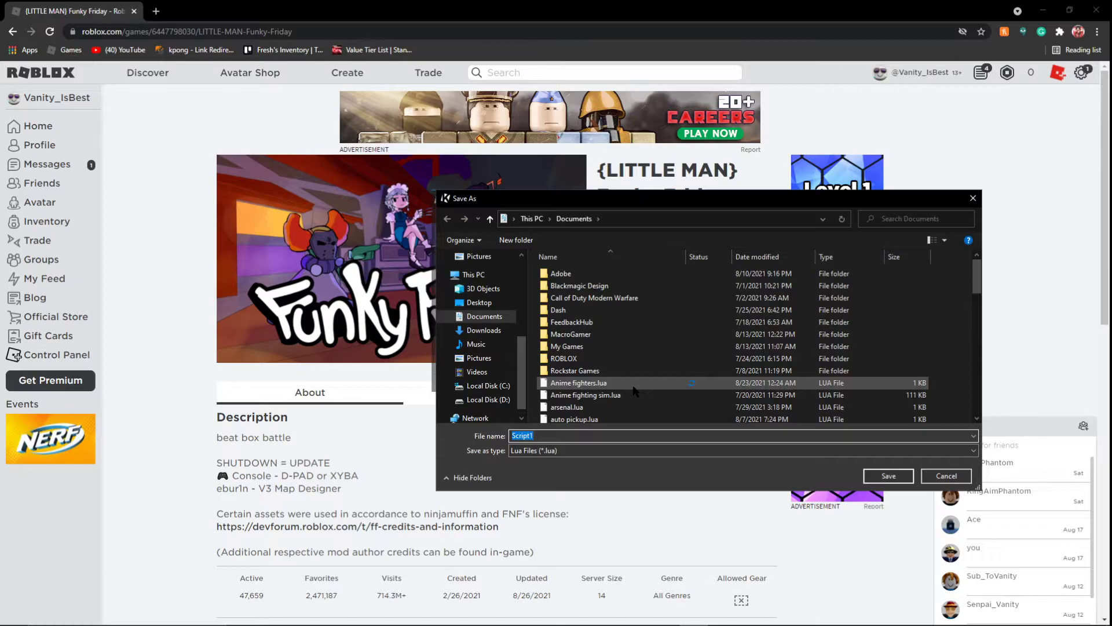
type("Fun")
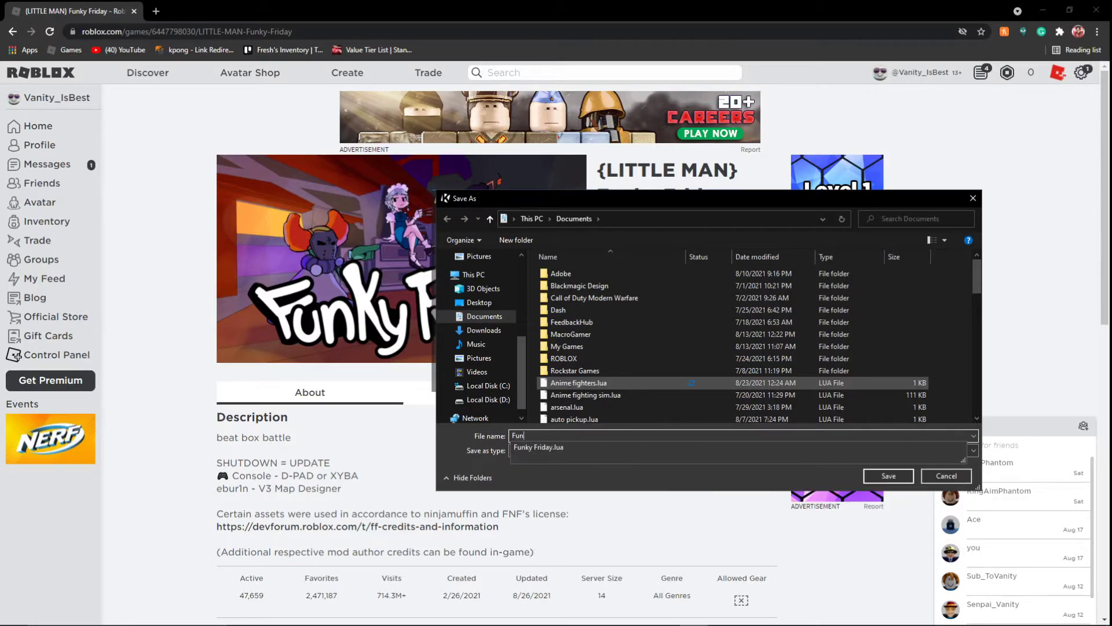
type("ky Friday")
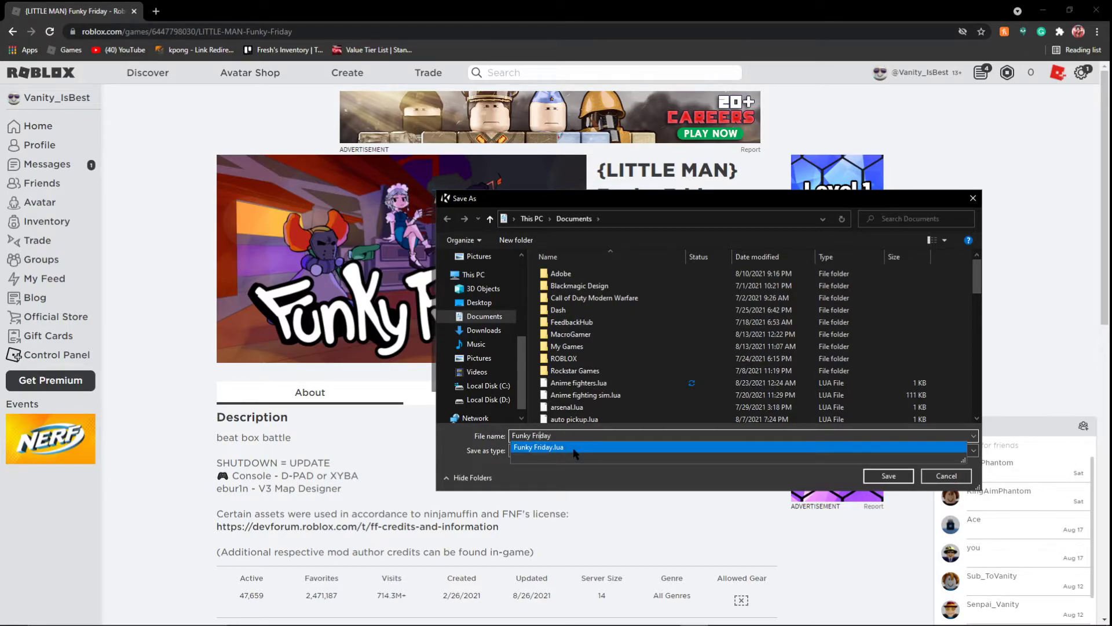
left_click(574, 448)
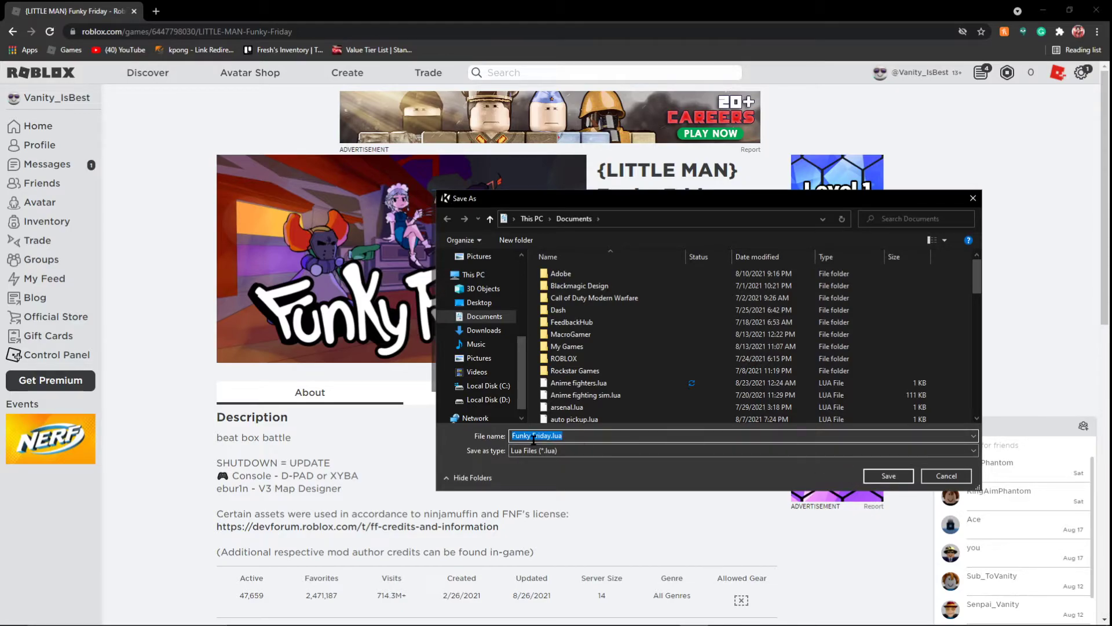
left_click(889, 475)
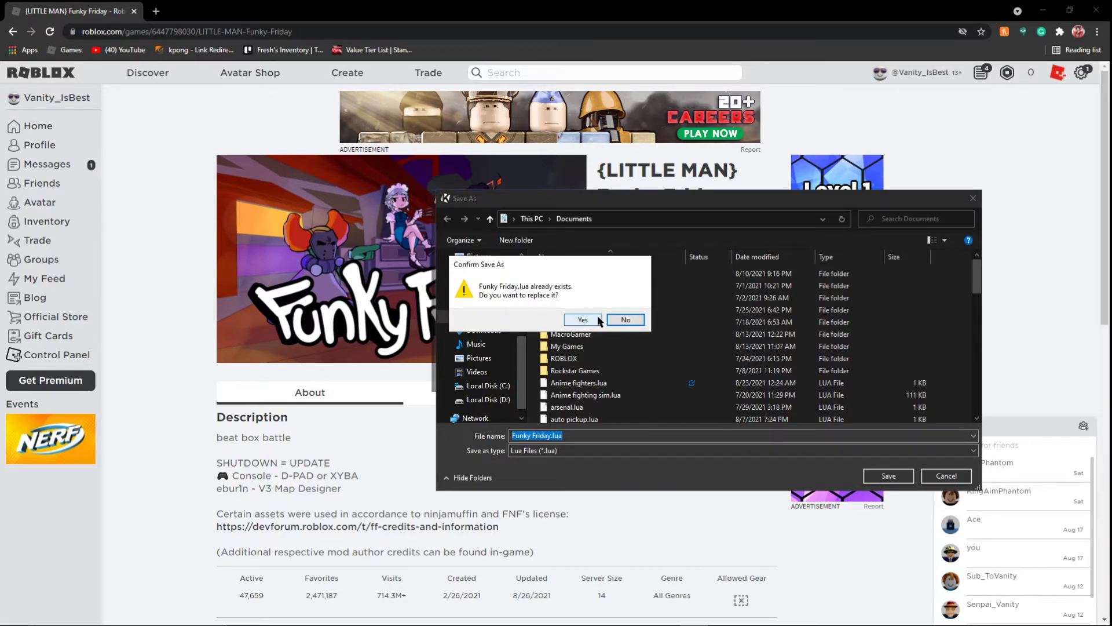
left_click(594, 319)
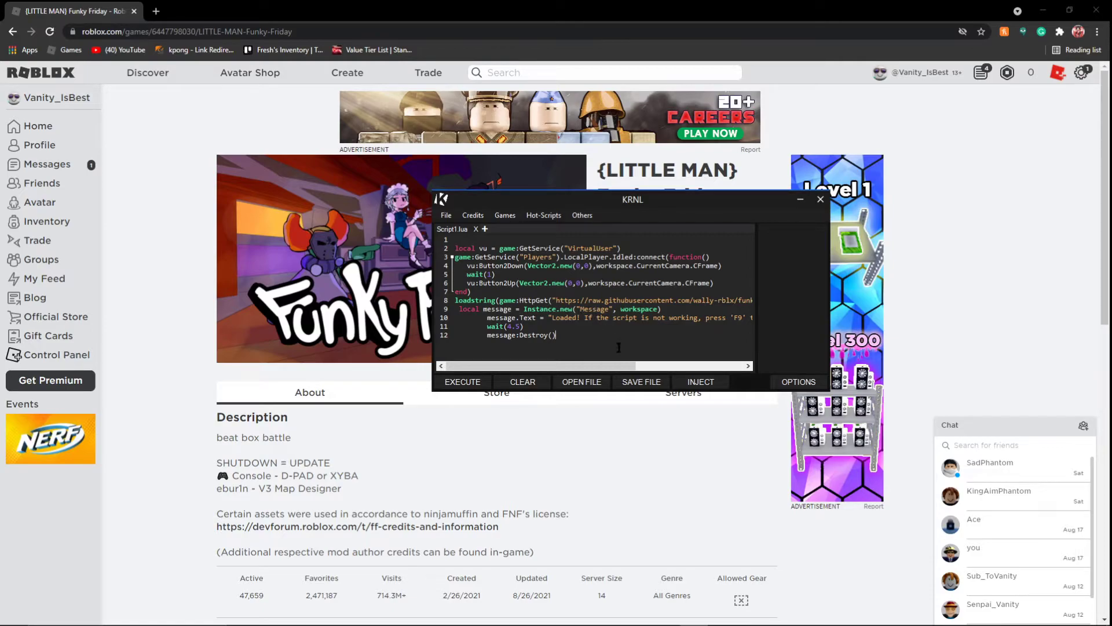
left_click(542, 387)
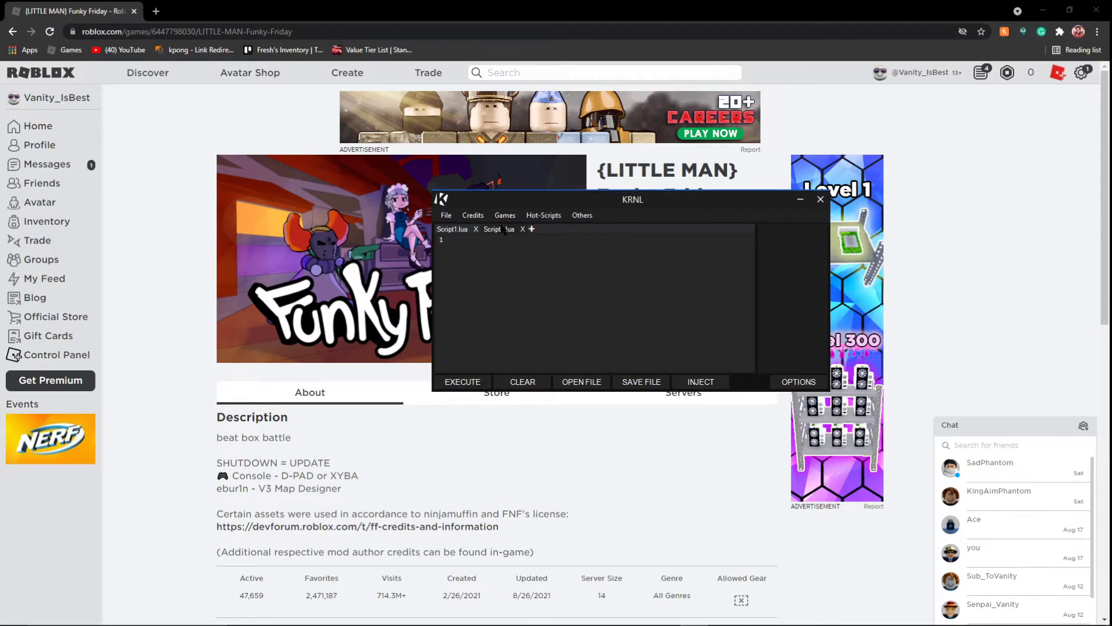
Step: Turn Opacity Fade-in/out off and back on in the KRNL settings and close them
left_click(799, 381)
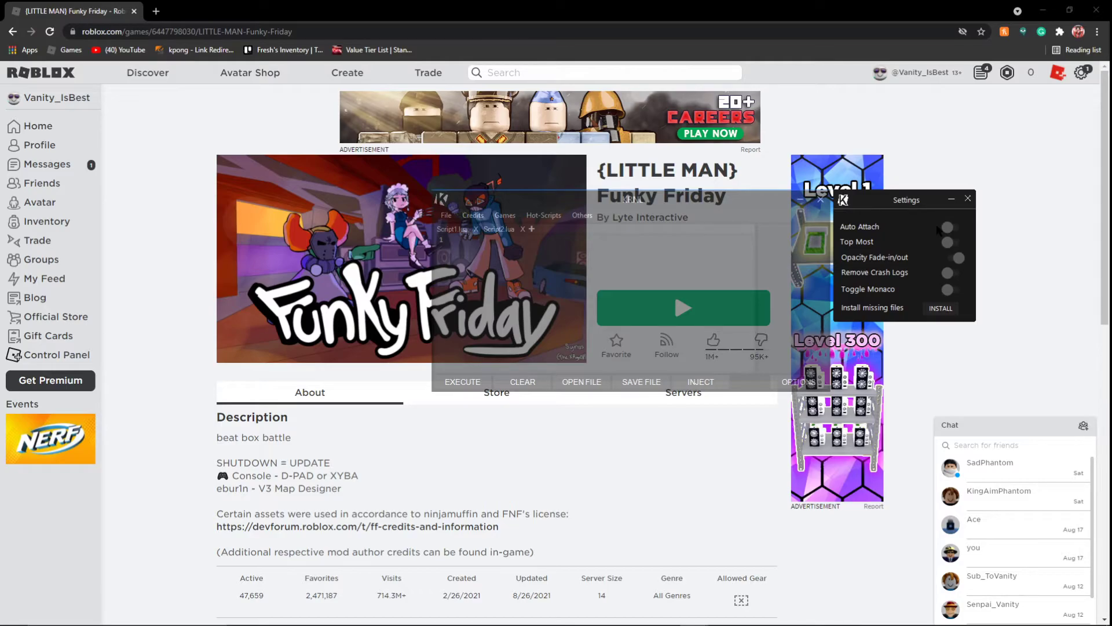
left_click(959, 262)
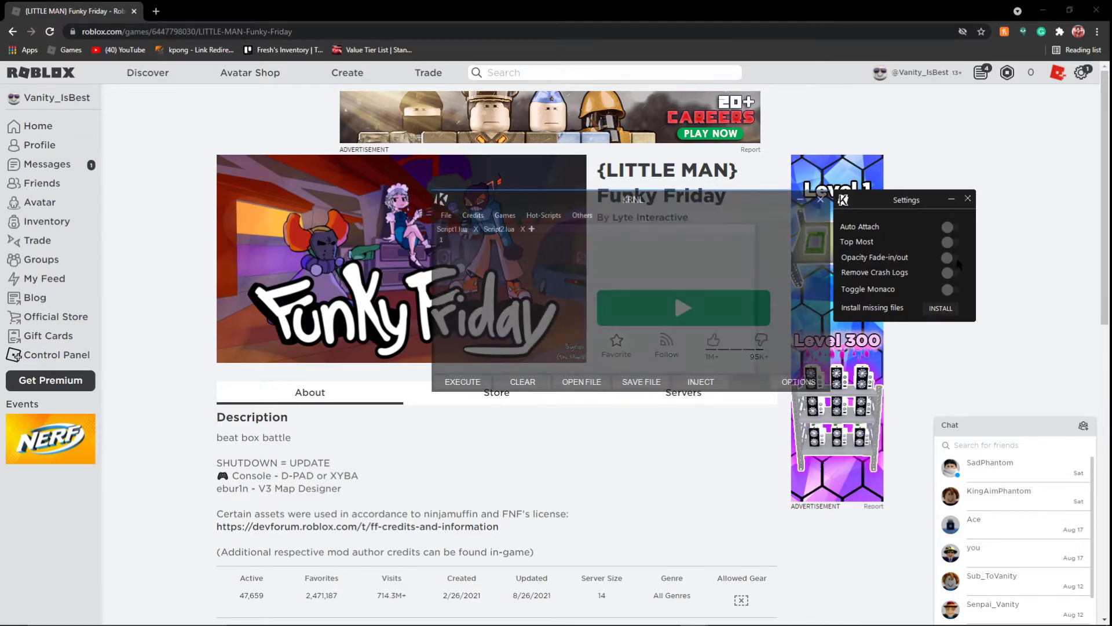
left_click(958, 260)
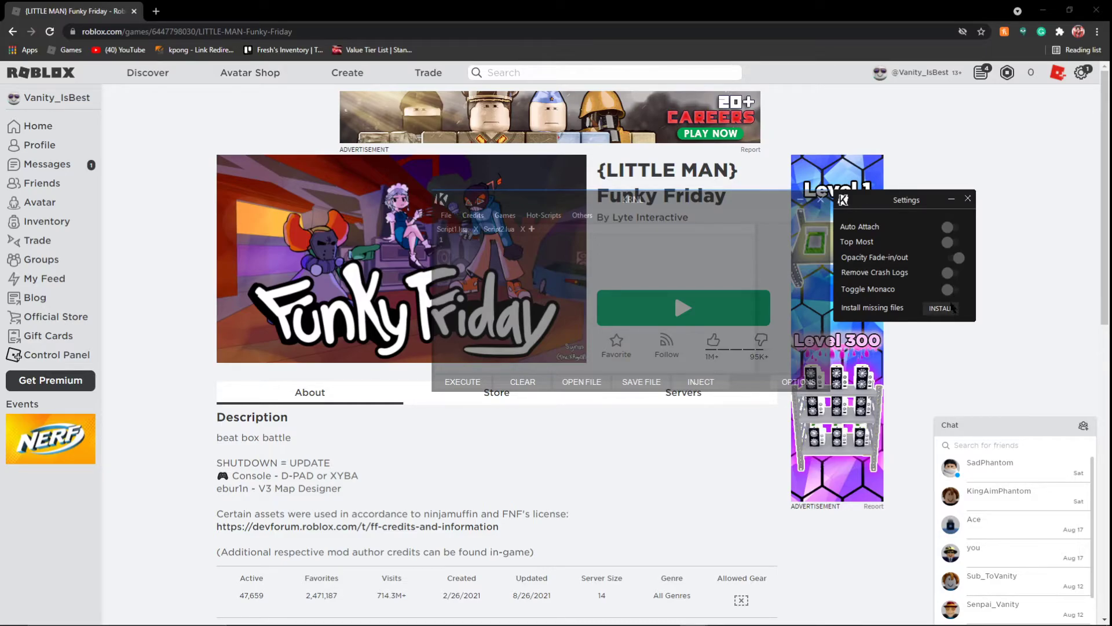
left_click(967, 198)
Step: Switch to Discord, maximize it, open the Krnl server and minimize the KRNL window
left_click_drag(694, 195, 670, 197)
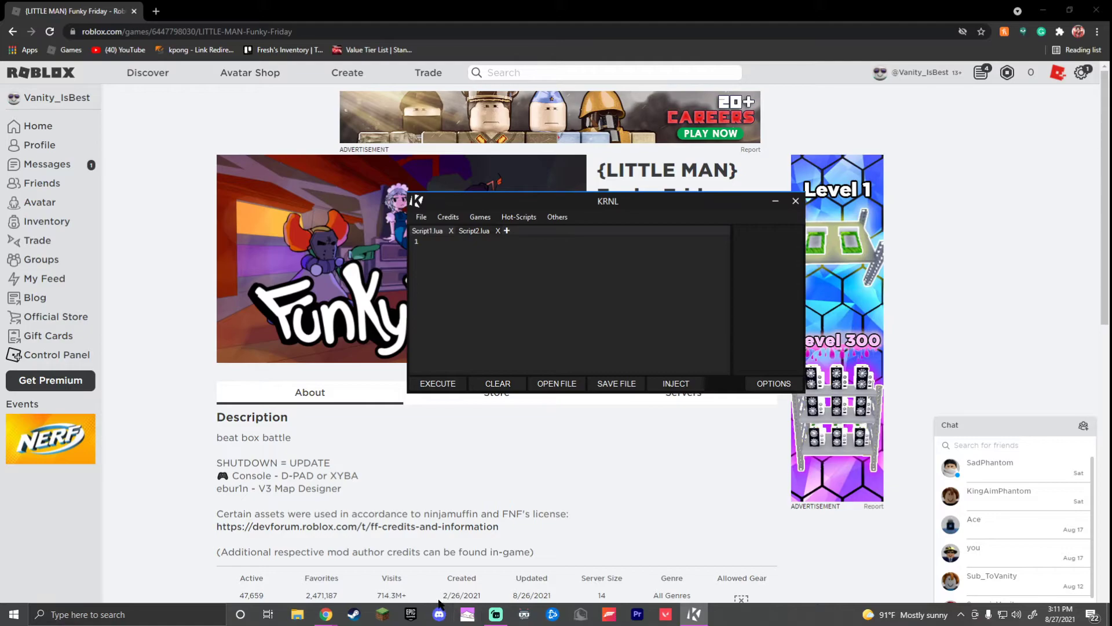
left_click(440, 614)
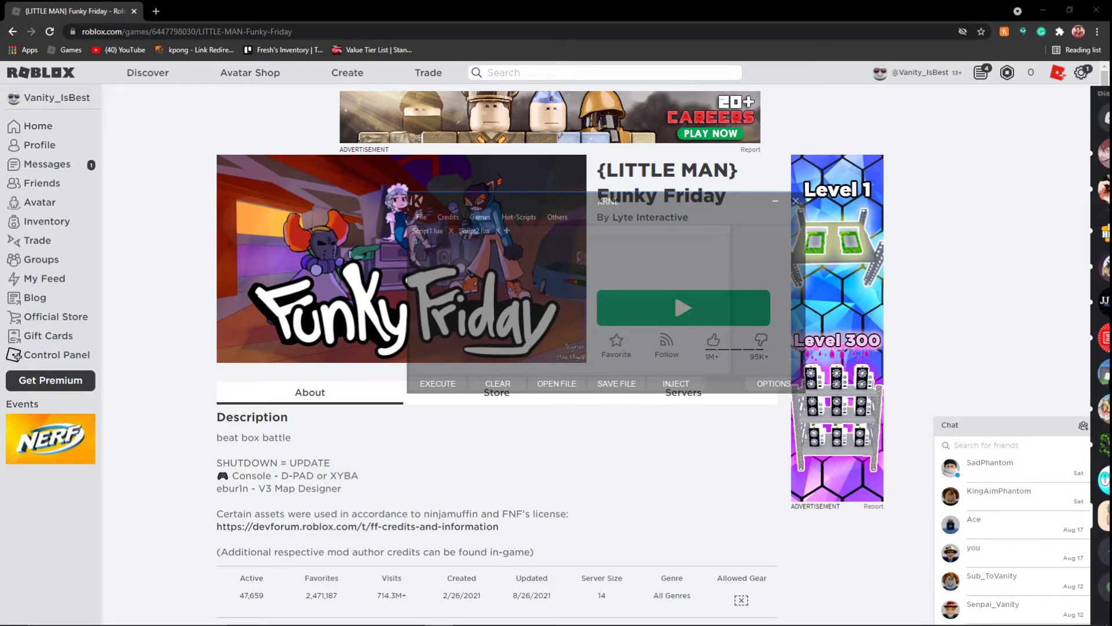
key("alt+Tab")
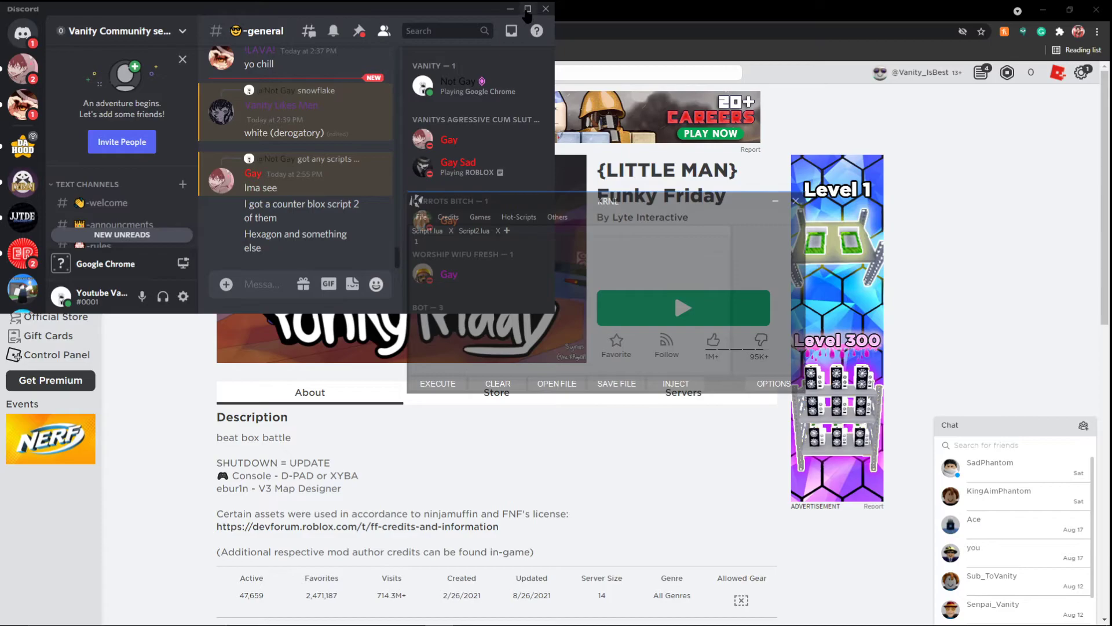
key("super+Up")
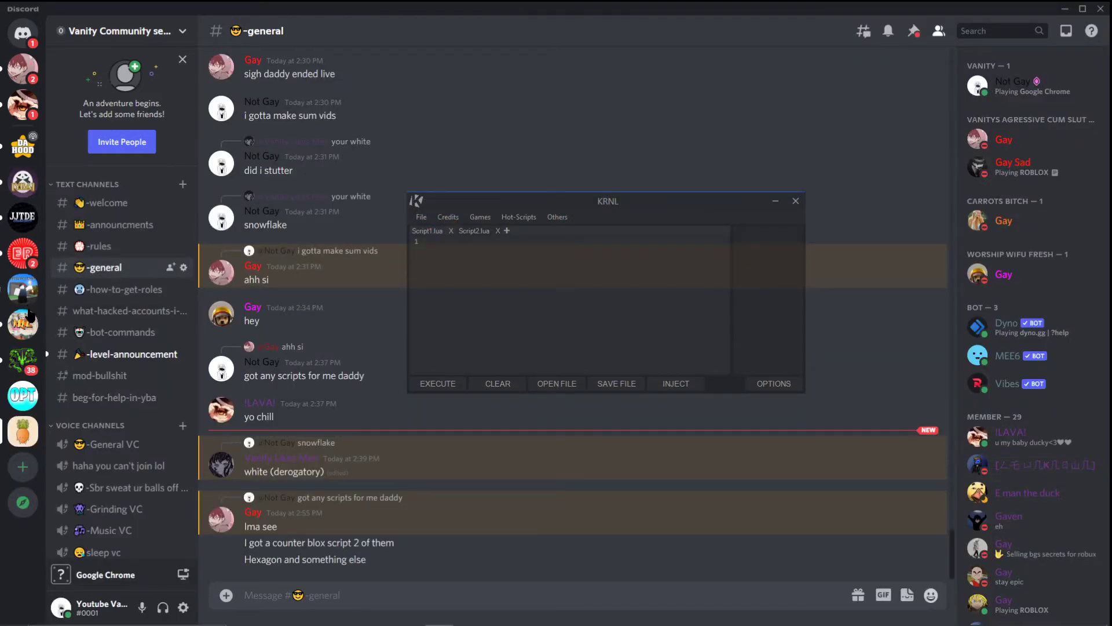
left_click(23, 323)
left_click(776, 201)
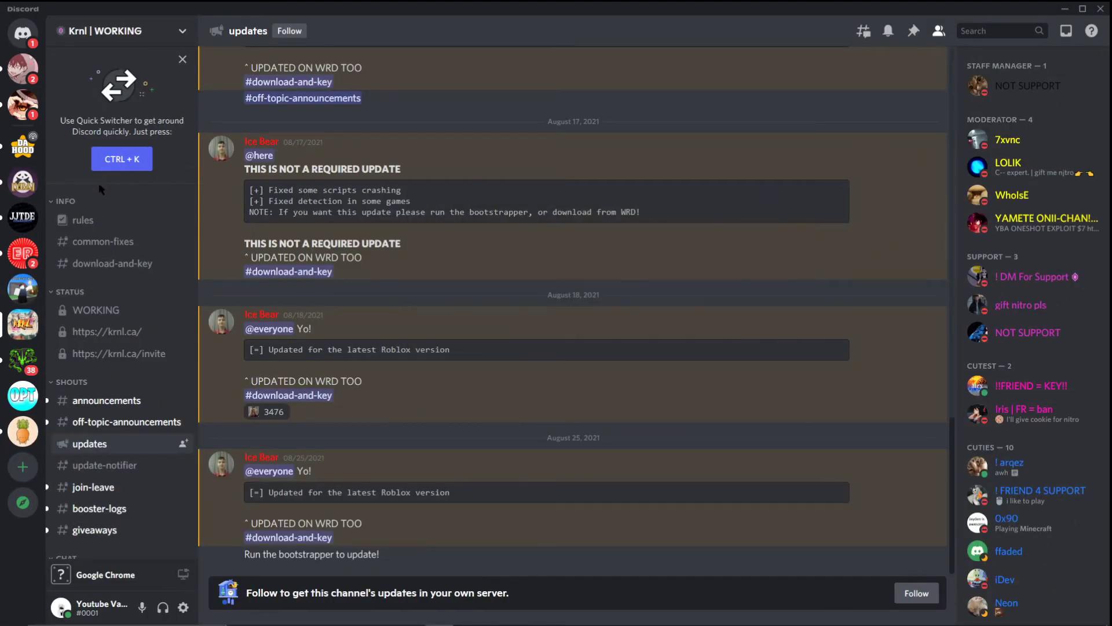
Step: View the Krnl server's common-fixes and download-and-key channels
left_click(124, 244)
left_click(129, 267)
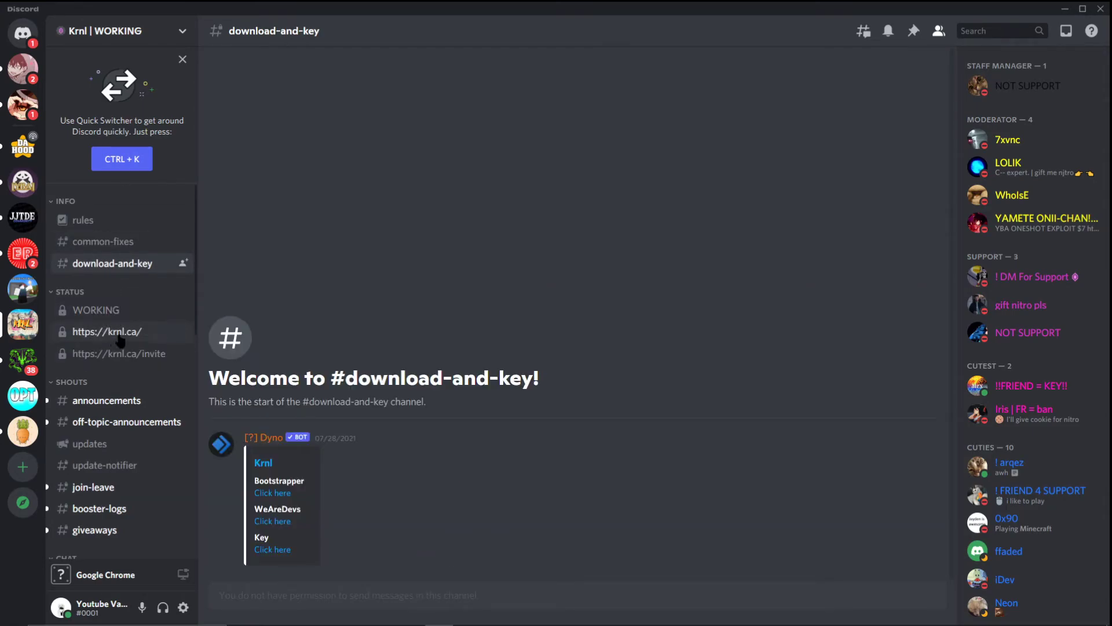
left_click(113, 243)
left_click(120, 265)
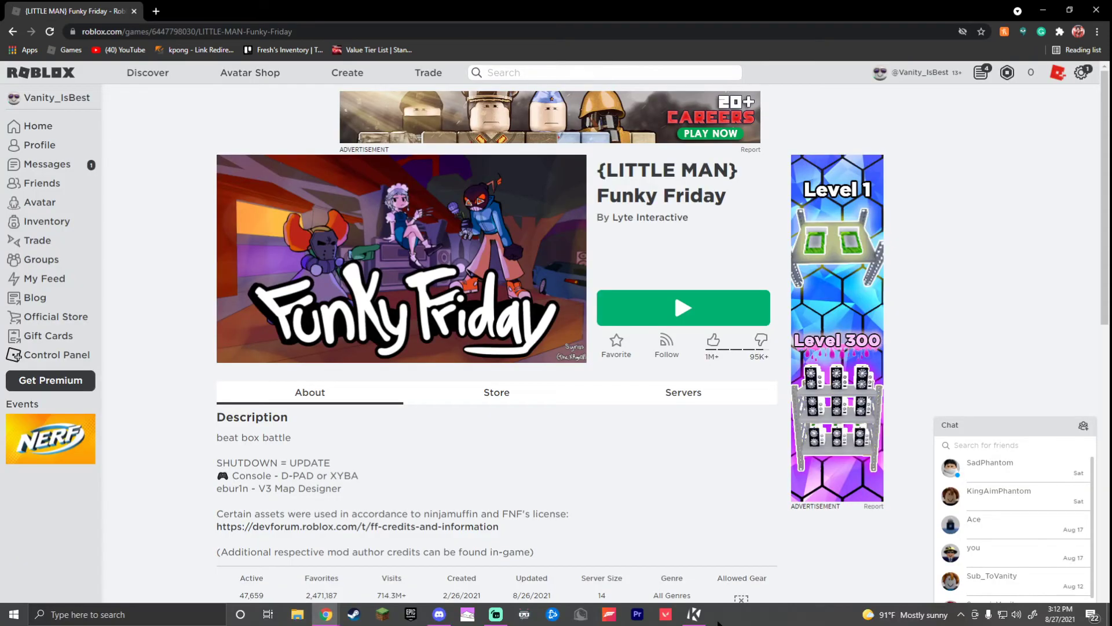
Step: Restore the KRNL window, return to Discord and reply "yes" to the unread direct message asking to be friends
left_click(695, 614)
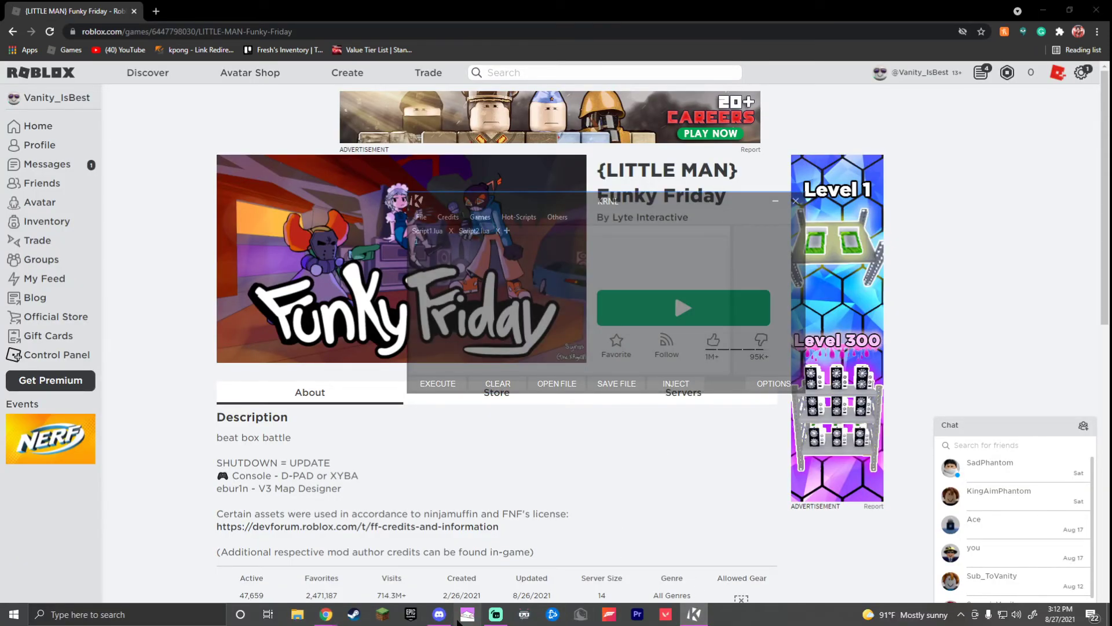
left_click(439, 614)
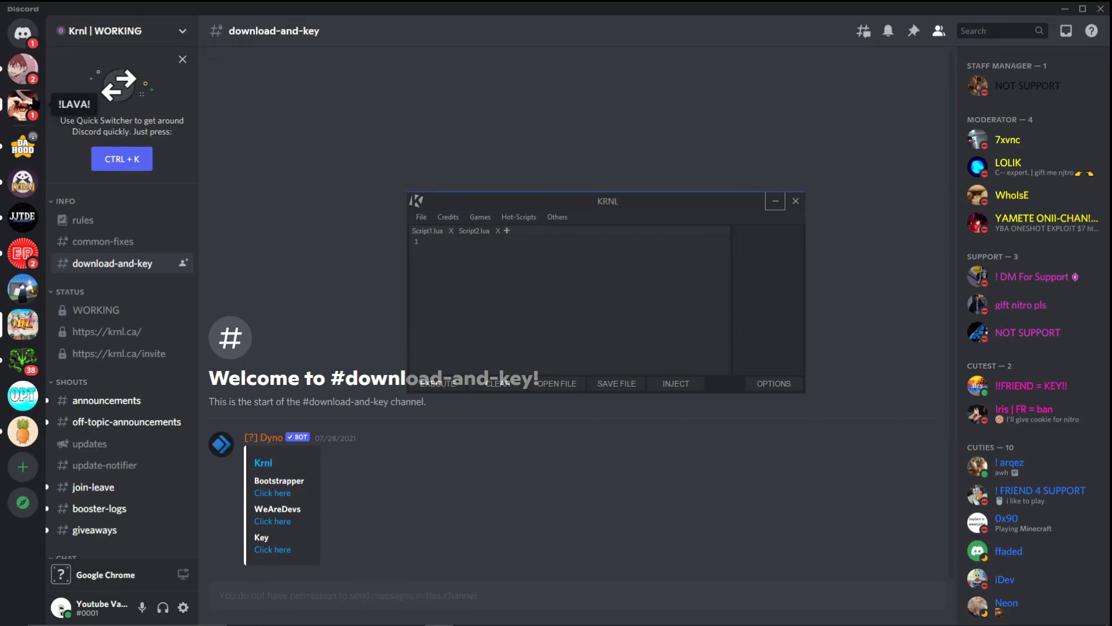
left_click(26, 104)
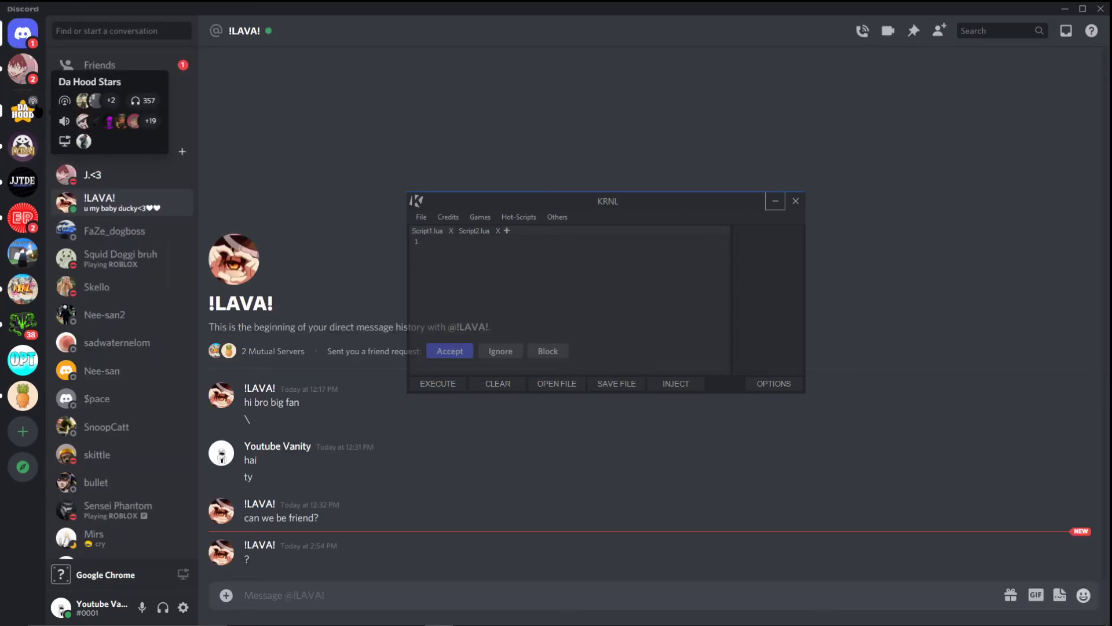
type("yes")
key("Return")
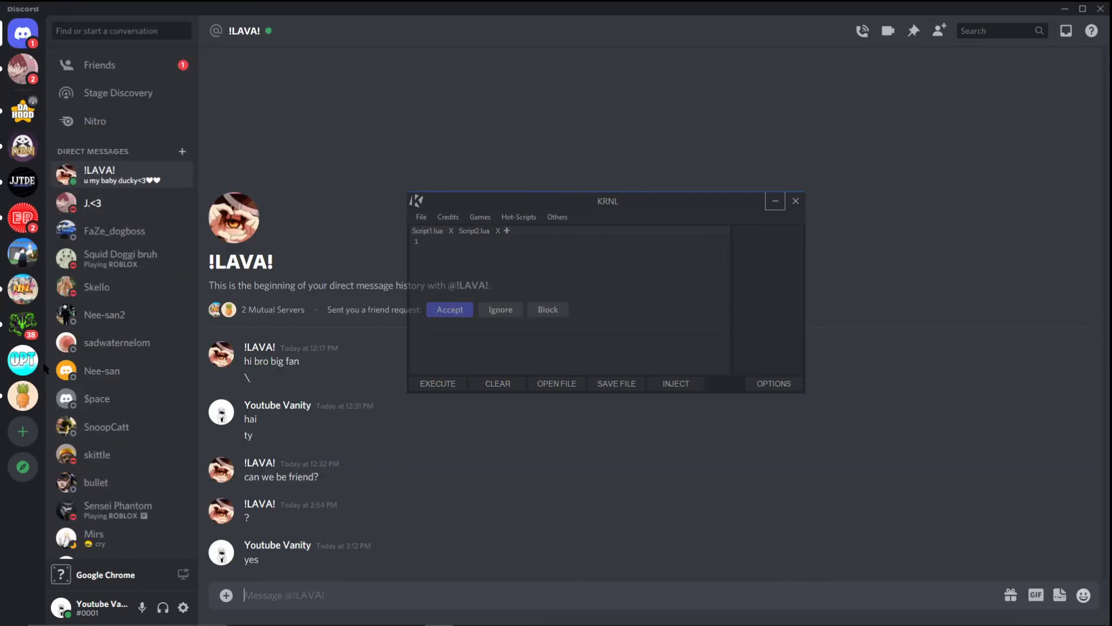
Step: Revisit the Krnl server's download-and-key channel, and view the krnl.ca website in a new browser tab before closing it
left_click(23, 290)
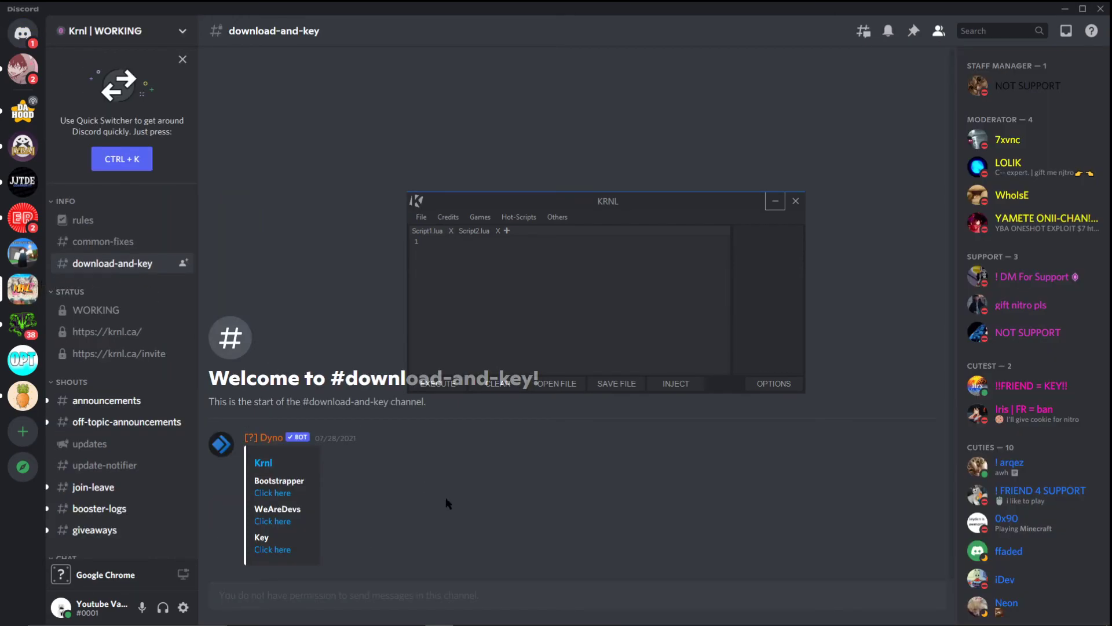
key("alt+Tab")
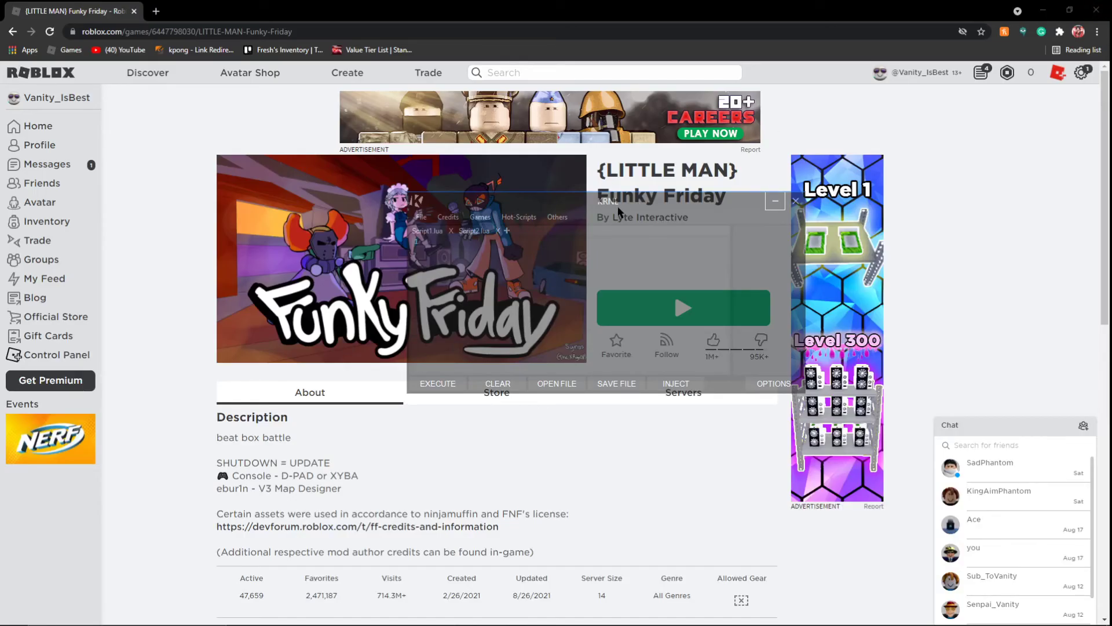
left_click_drag(618, 207, 648, 197)
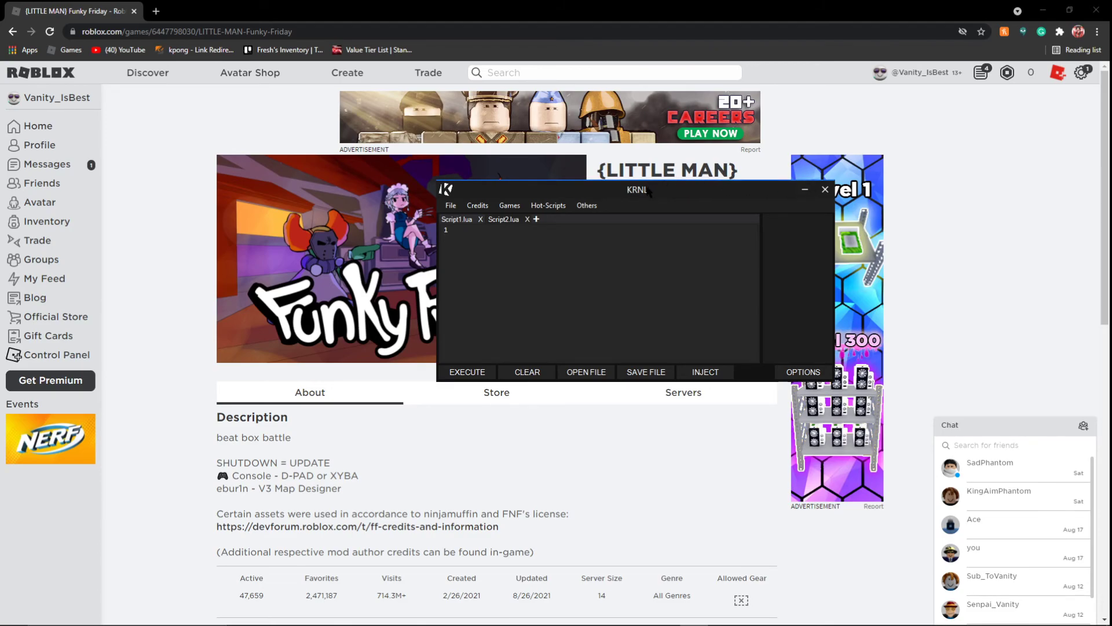
left_click(155, 11)
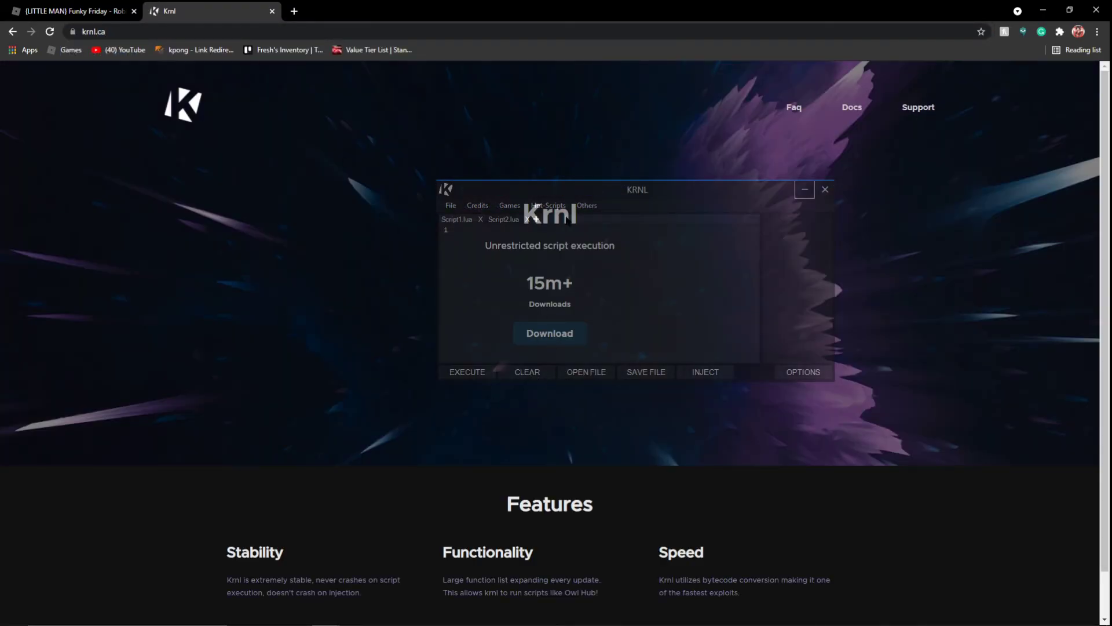
left_click(272, 11)
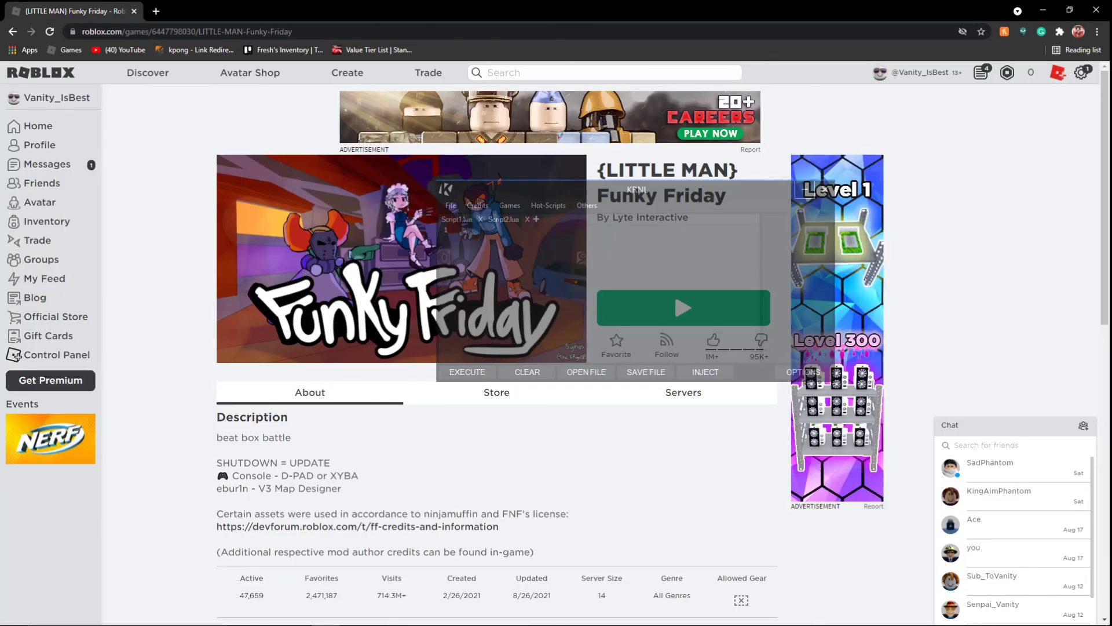